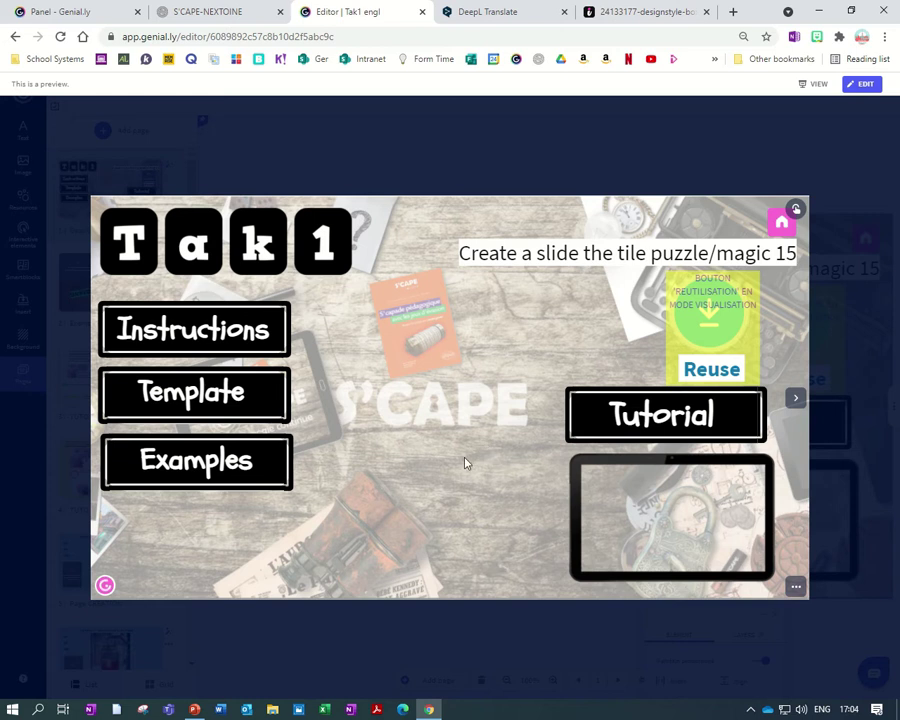
# Step: Advance to the hedgehog puzzle slide and slide several tiles into the empty space
pyautogui.click(795, 399)
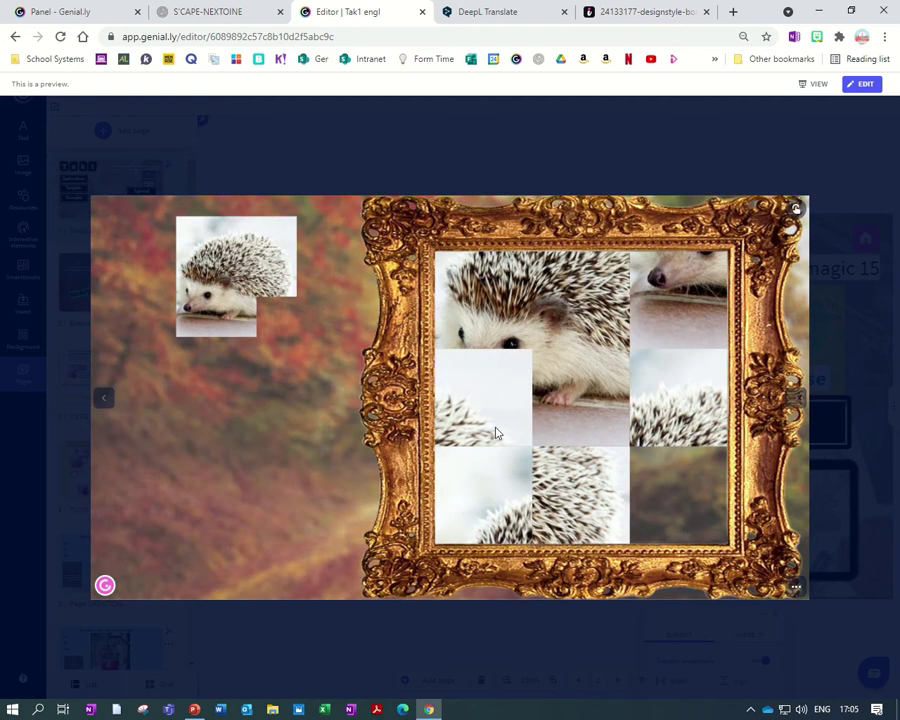
pyautogui.click(634, 430)
pyautogui.click(597, 410)
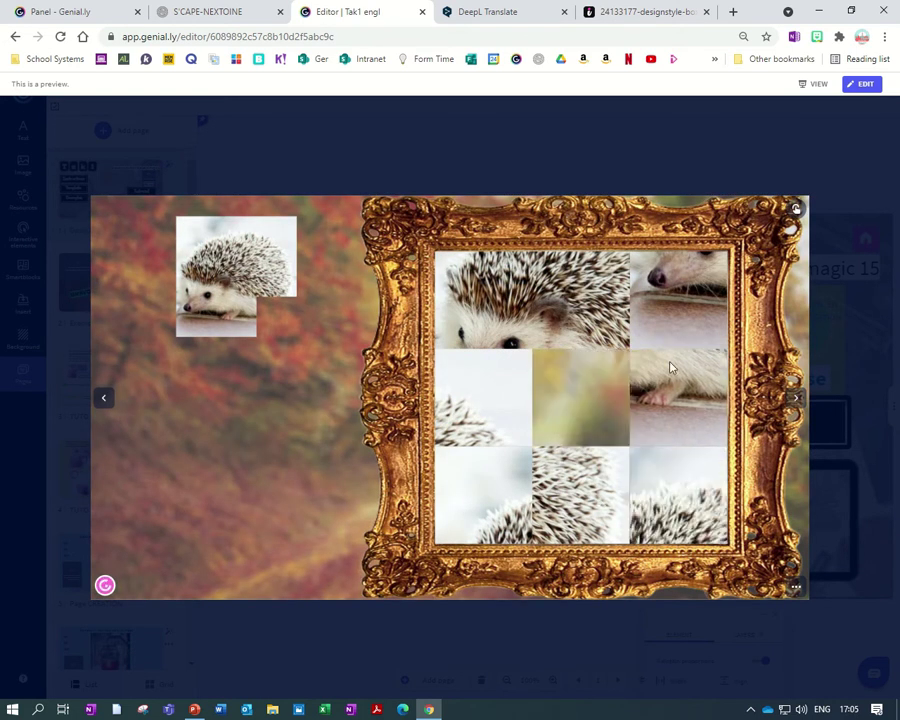
pyautogui.click(556, 319)
pyautogui.click(490, 333)
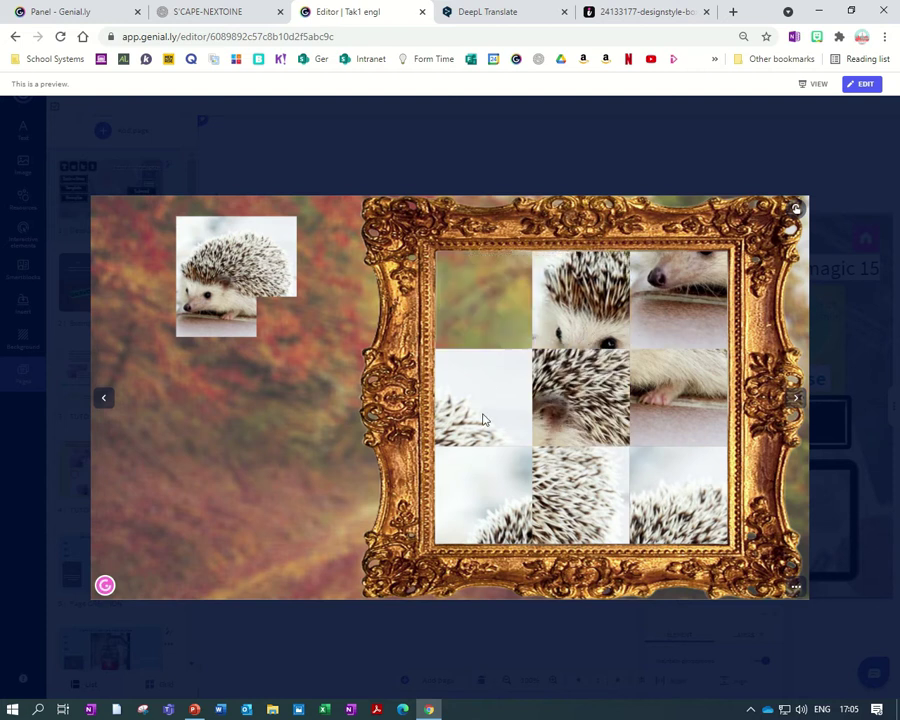
pyautogui.click(484, 400)
pyautogui.click(560, 420)
pyautogui.click(655, 405)
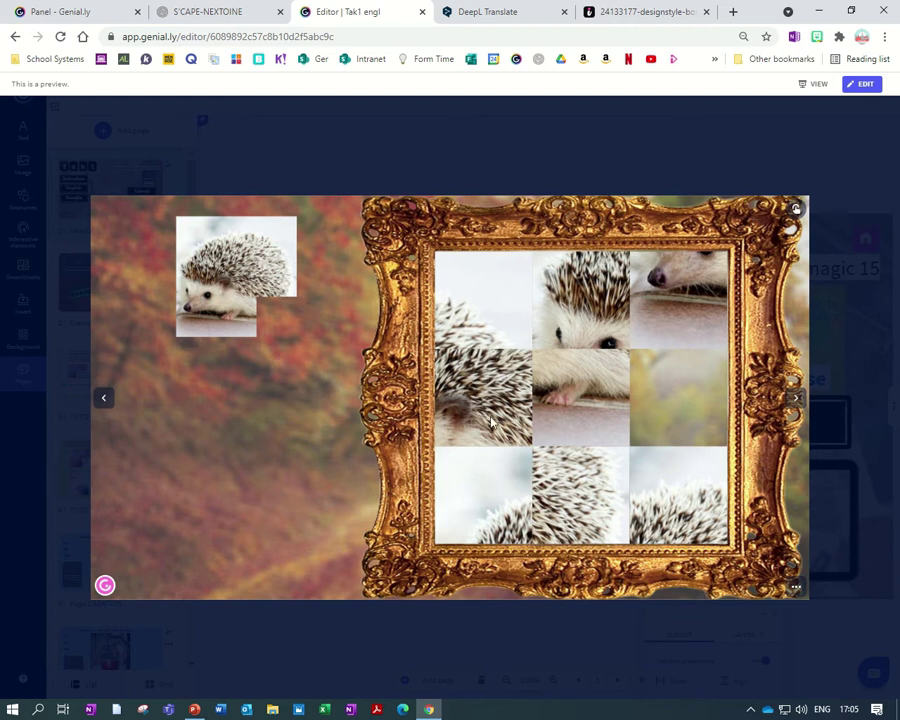
# Step: Rearrange the face, nose and spines tiles, view the instructions slide, then exit preview
pyautogui.click(585, 410)
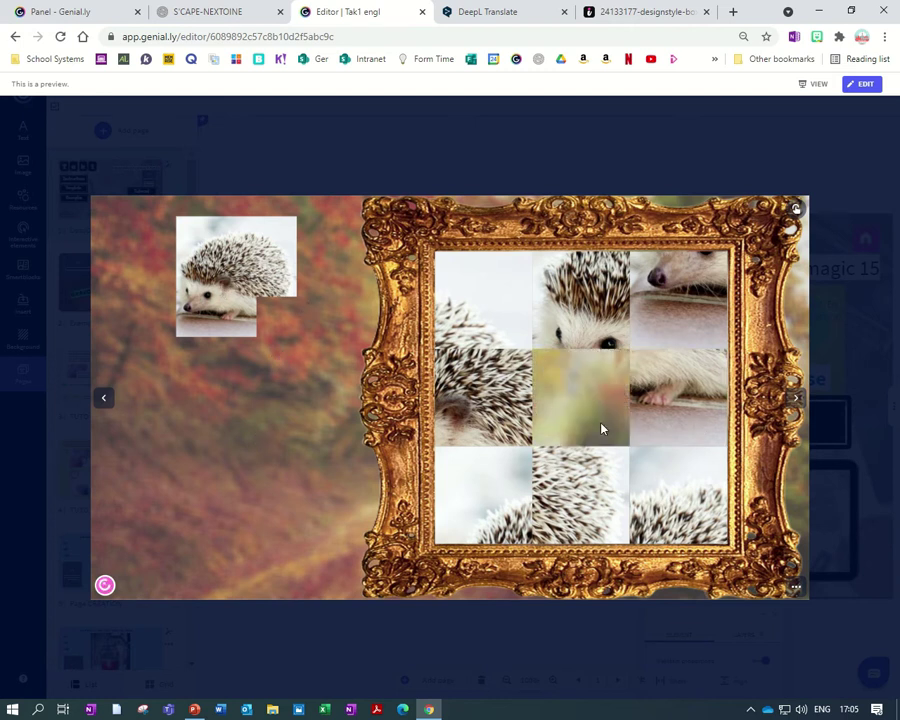
pyautogui.click(568, 310)
pyautogui.click(667, 297)
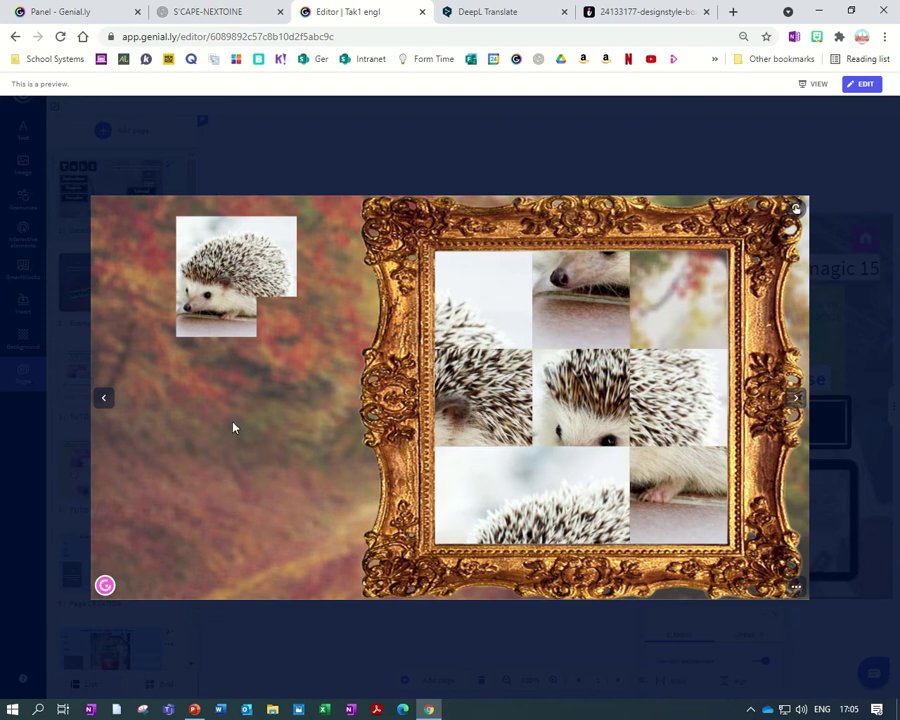
pyautogui.click(672, 444)
pyautogui.click(797, 400)
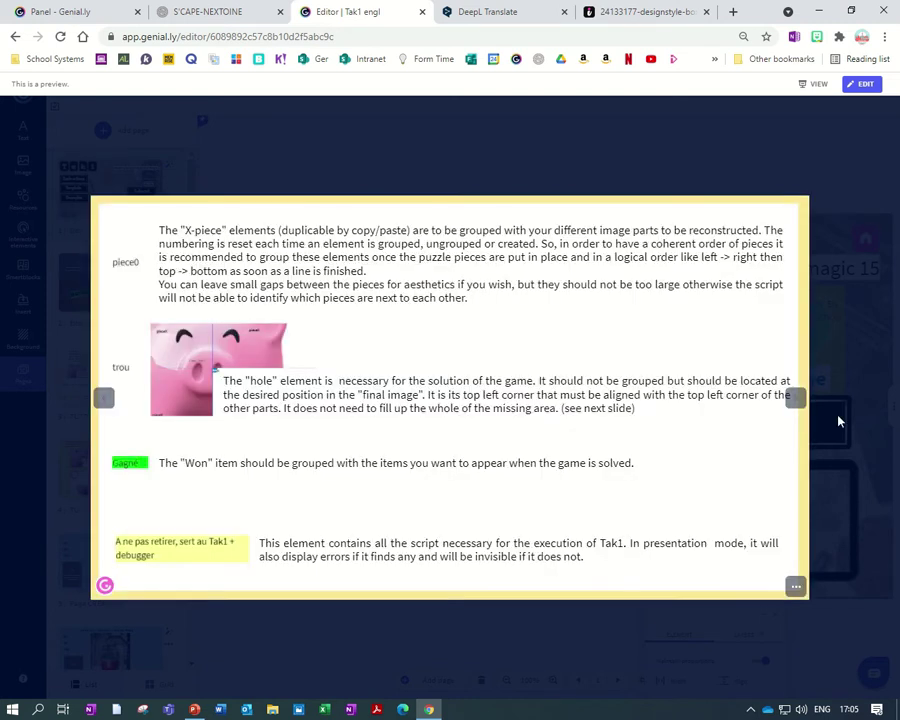
pyautogui.press('Escape')
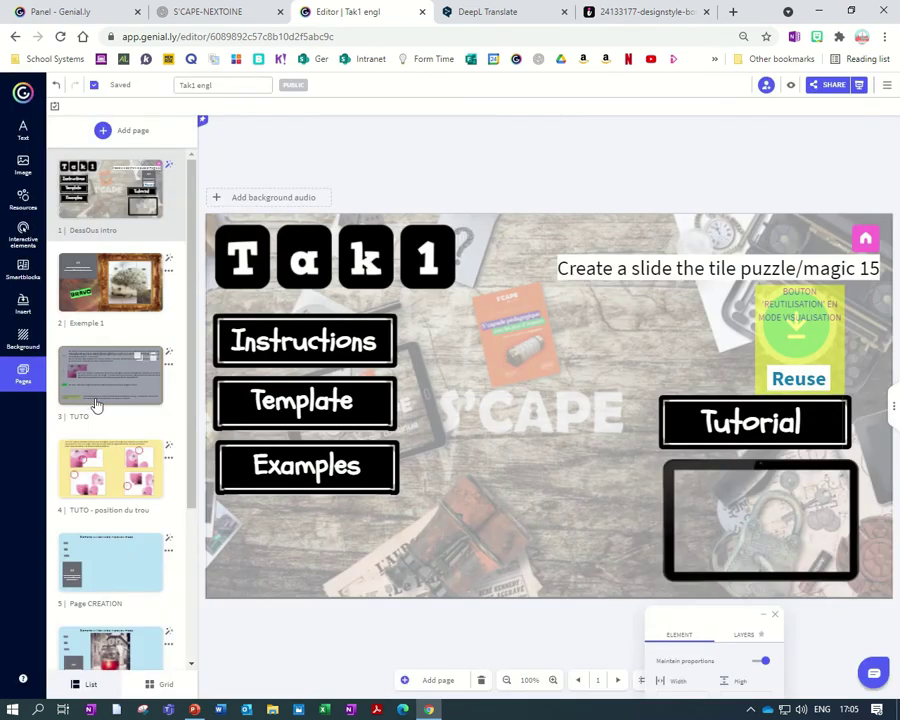
# Step: Open page 5, browse My creations without adding a page, then open page 7's tram puzzle
pyautogui.click(113, 572)
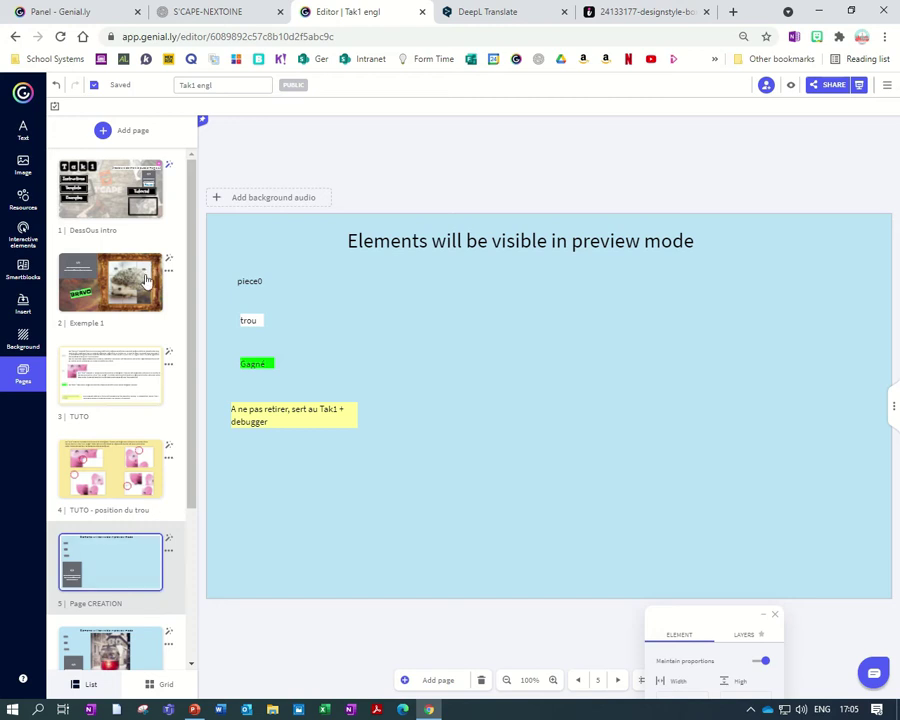
pyautogui.click(113, 140)
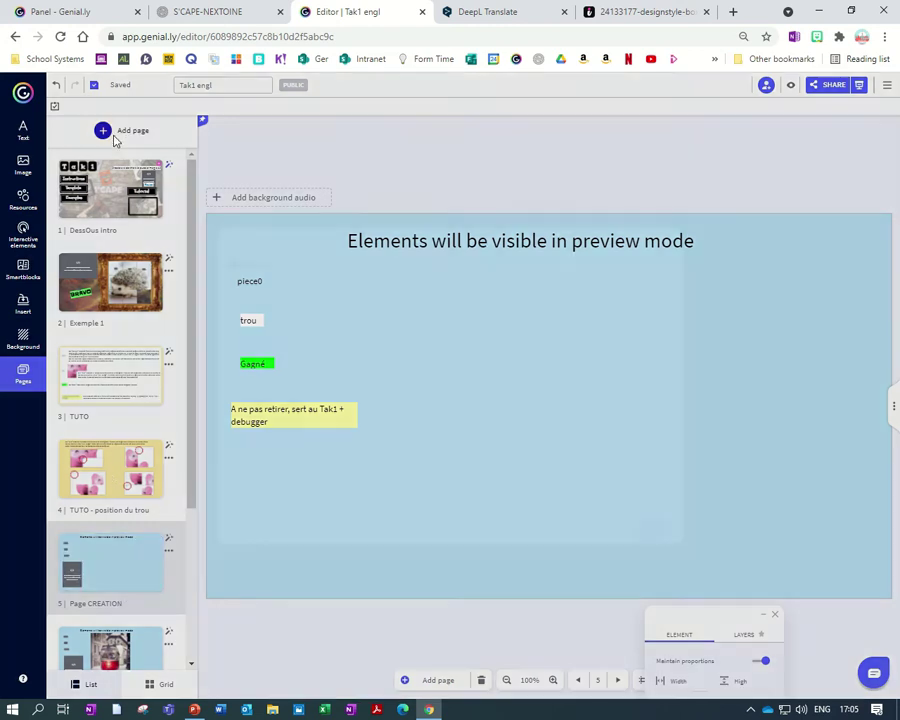
pyautogui.click(258, 309)
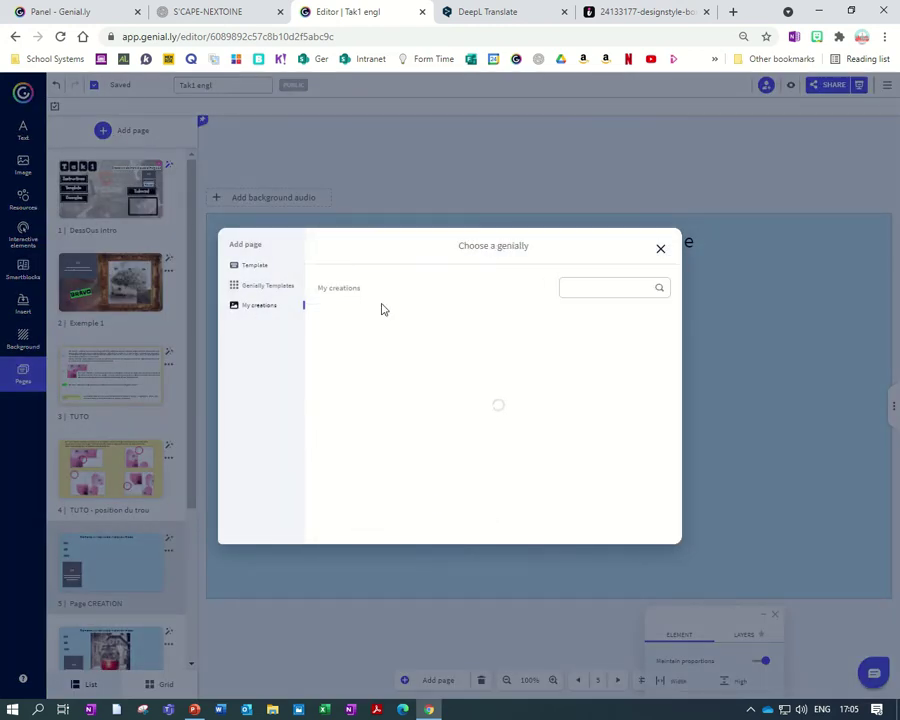
pyautogui.click(660, 249)
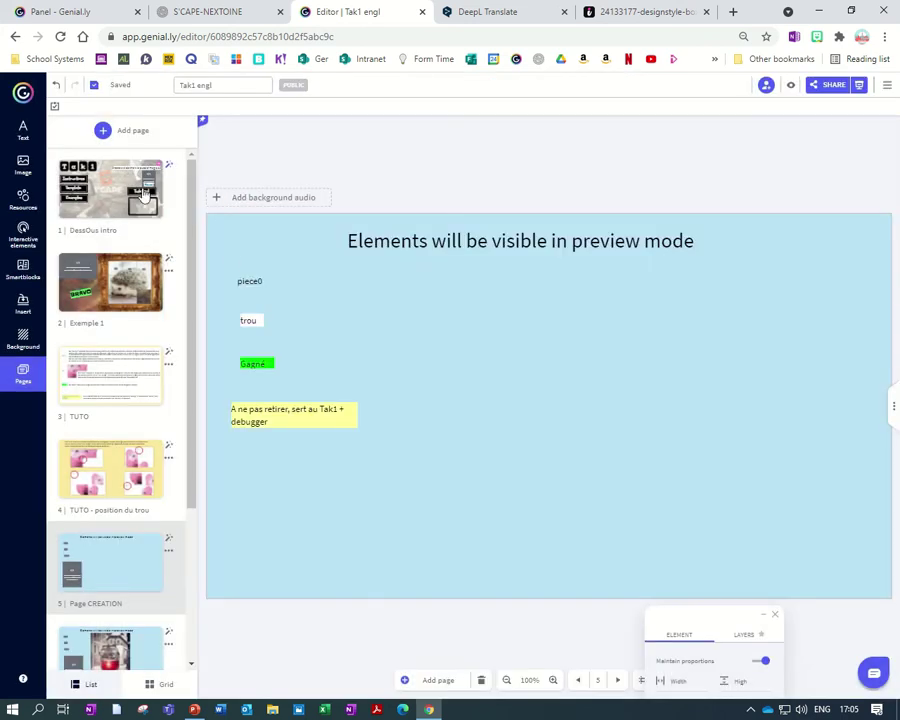
pyautogui.scroll(-2, 105, 500)
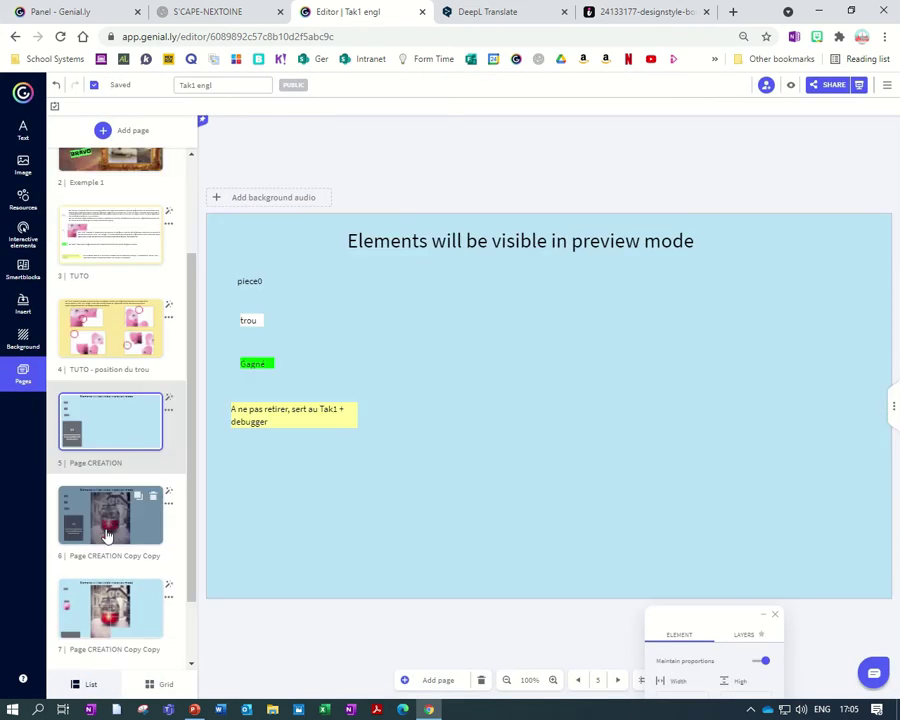
pyautogui.click(114, 613)
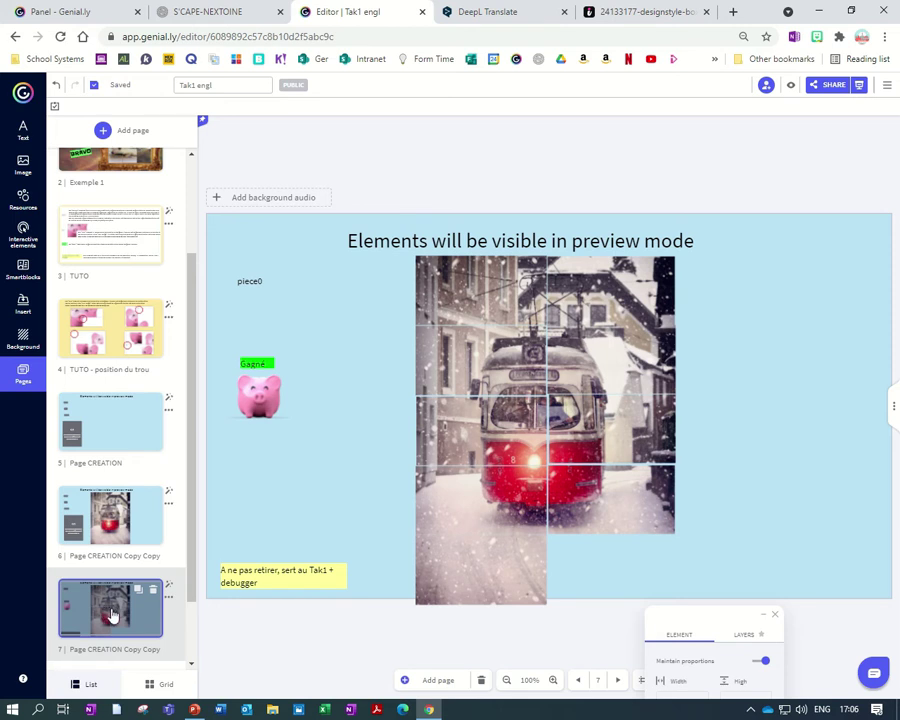
# Step: Go back to slide 6 and nudge the full tram picture slightly left and up
pyautogui.press('Up')
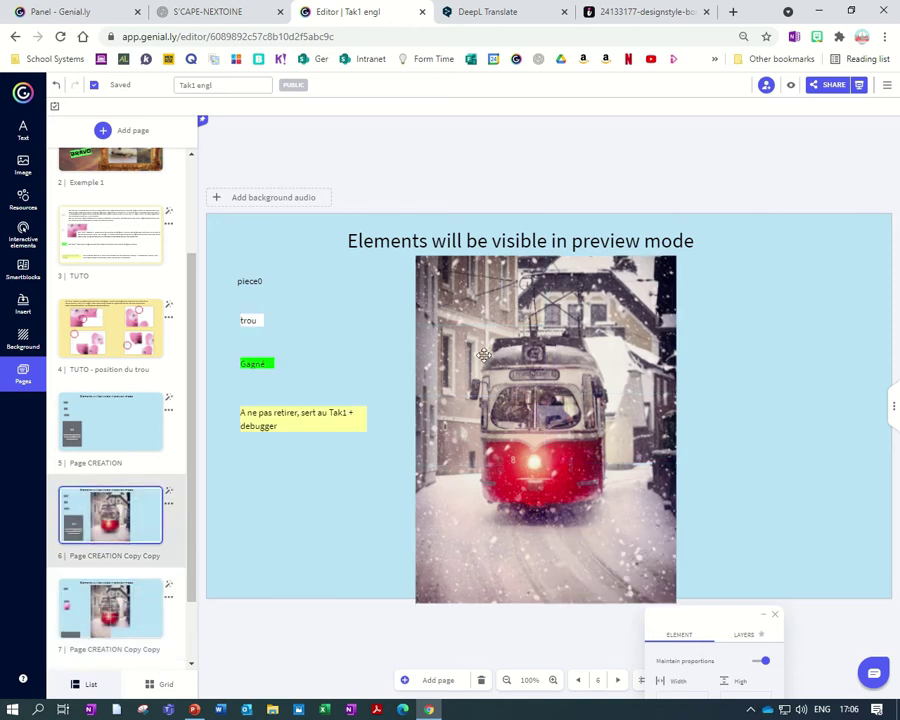
pyautogui.moveTo(512, 481); pyautogui.dragTo(500, 478)
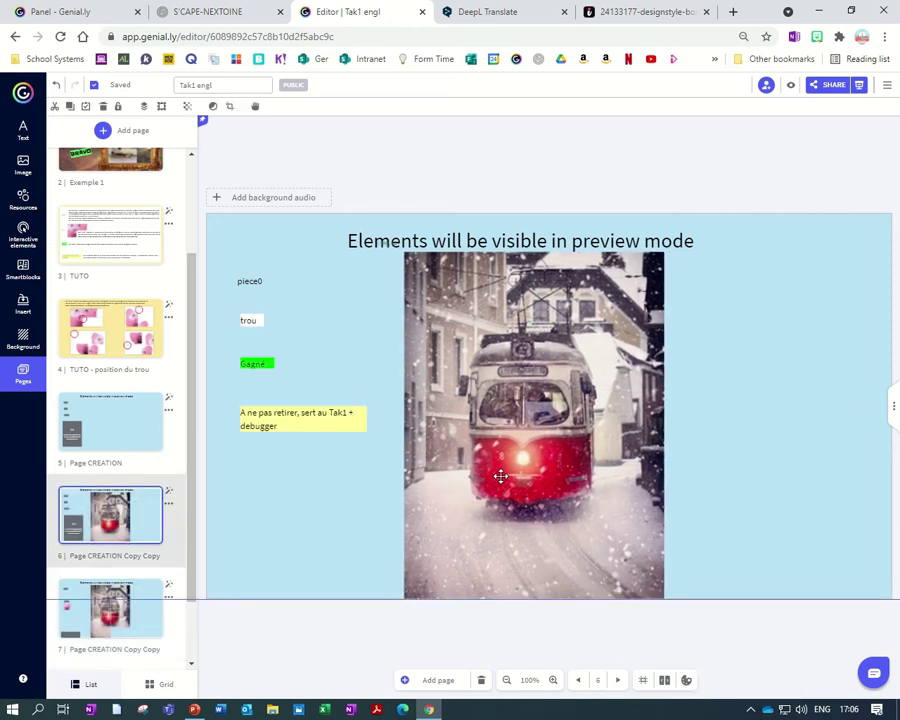
pyautogui.click(500, 477)
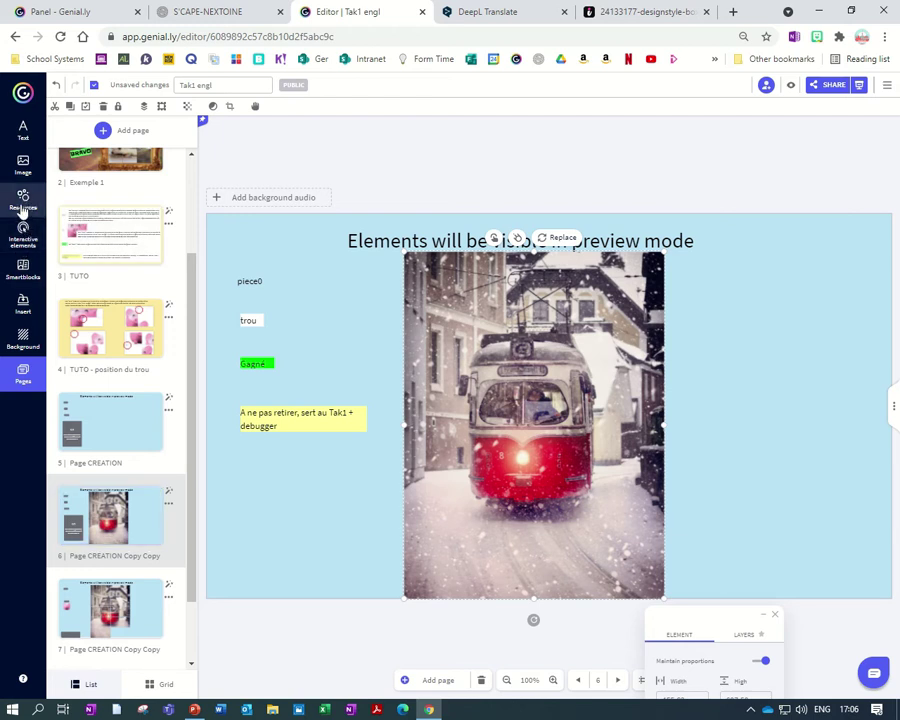
pyautogui.click(23, 200)
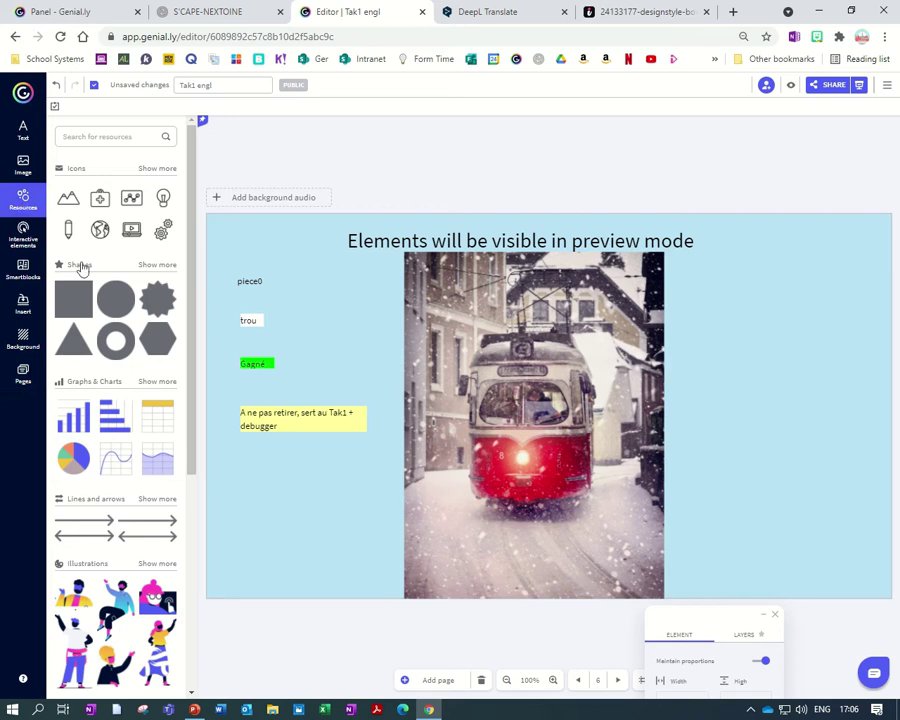
# Step: Insert a table chart and delete its Item 5 row and FEB–APR columns
pyautogui.click(157, 415)
pyautogui.moveTo(501, 452); pyautogui.dragTo(523, 411)
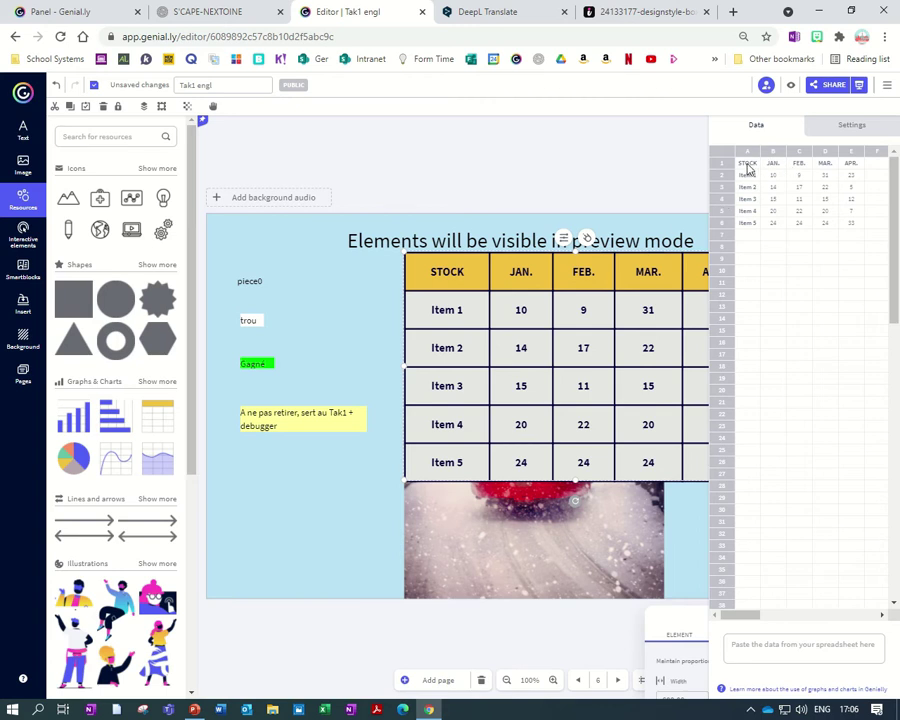
pyautogui.moveTo(756, 223); pyautogui.dragTo(846, 229)
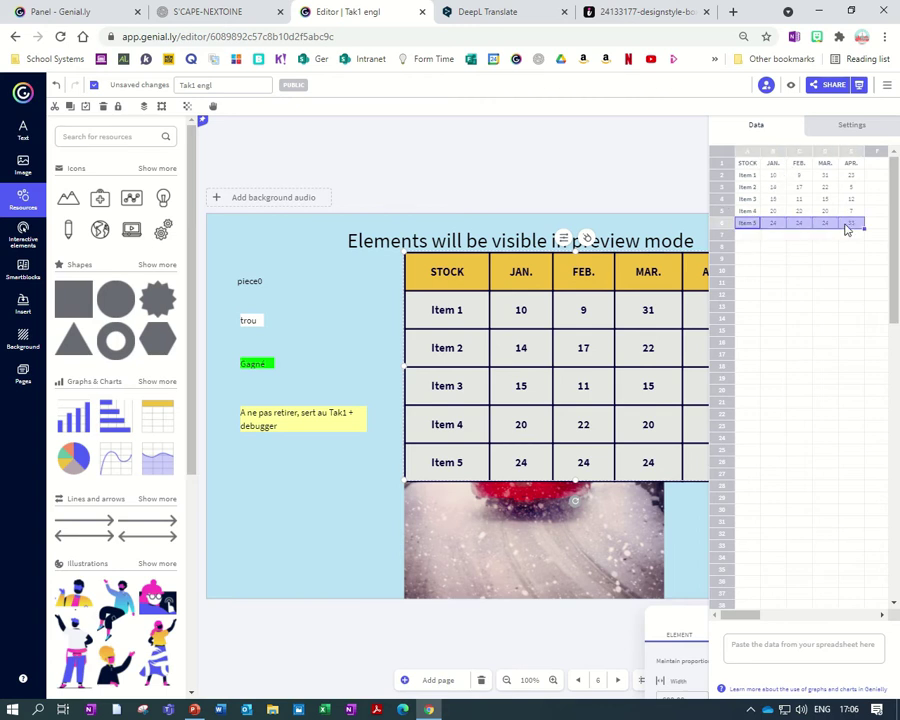
pyautogui.press('Delete')
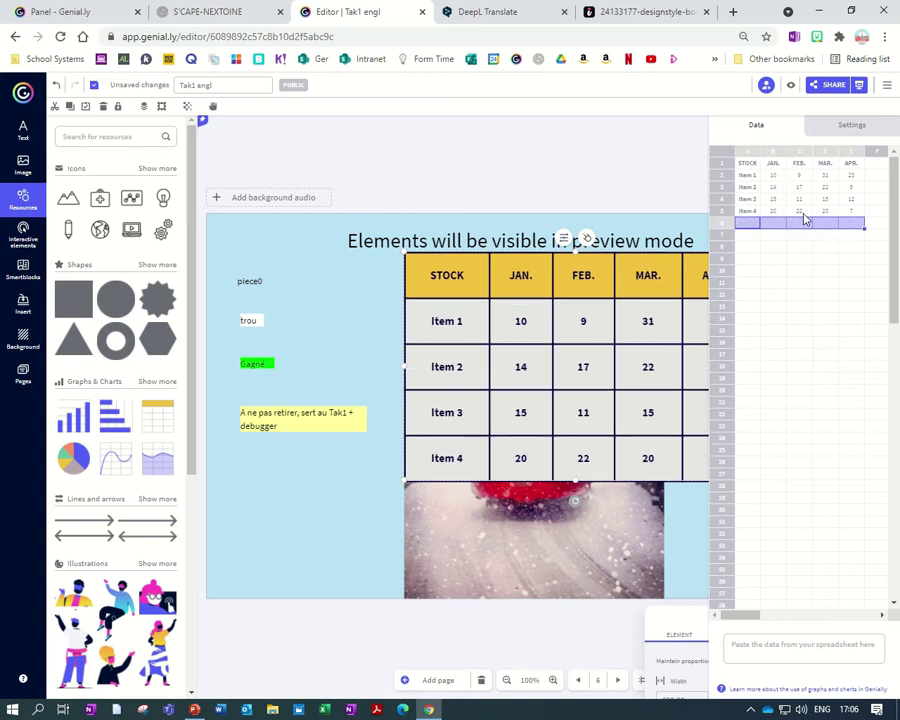
pyautogui.moveTo(803, 212); pyautogui.dragTo(847, 164)
pyautogui.press('Delete')
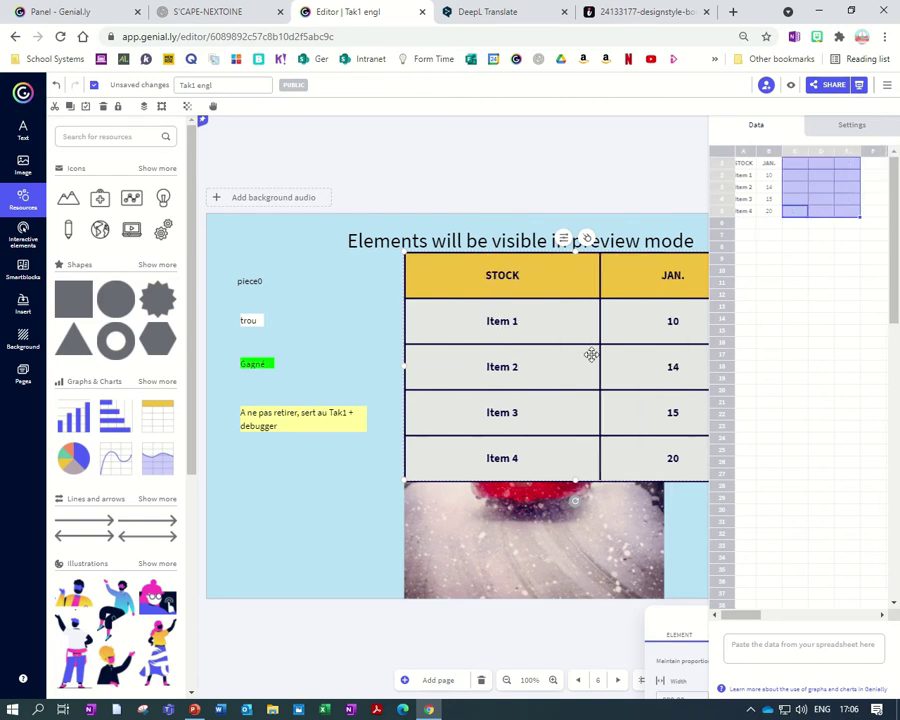
# Step: Shift the table left and delete the Item 4 row, leaving Items 1–3
pyautogui.moveTo(642, 325); pyautogui.dragTo(599, 321)
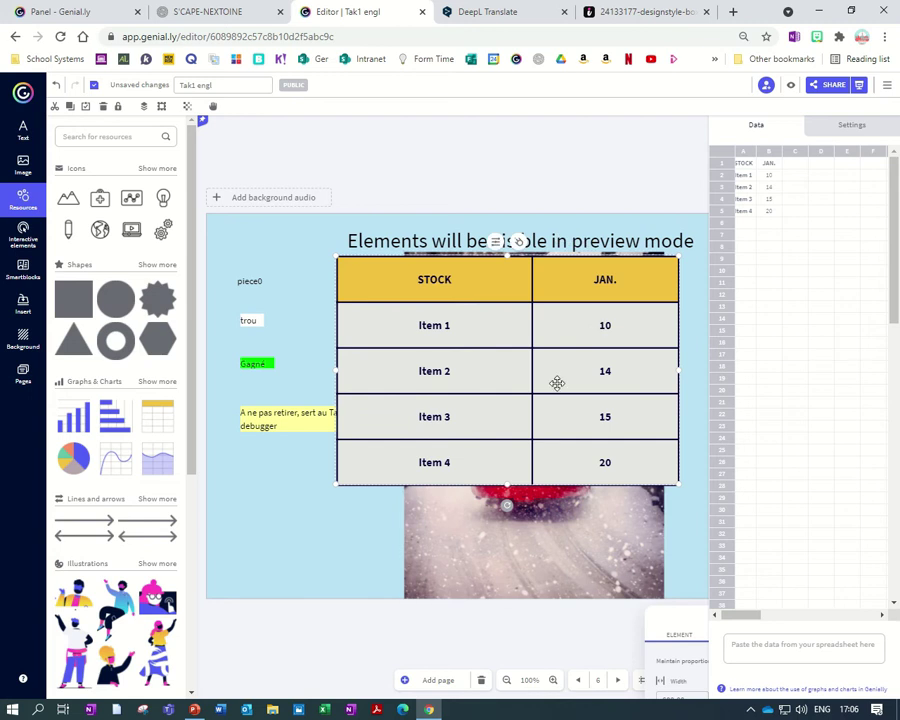
pyautogui.moveTo(768, 212); pyautogui.dragTo(744, 214)
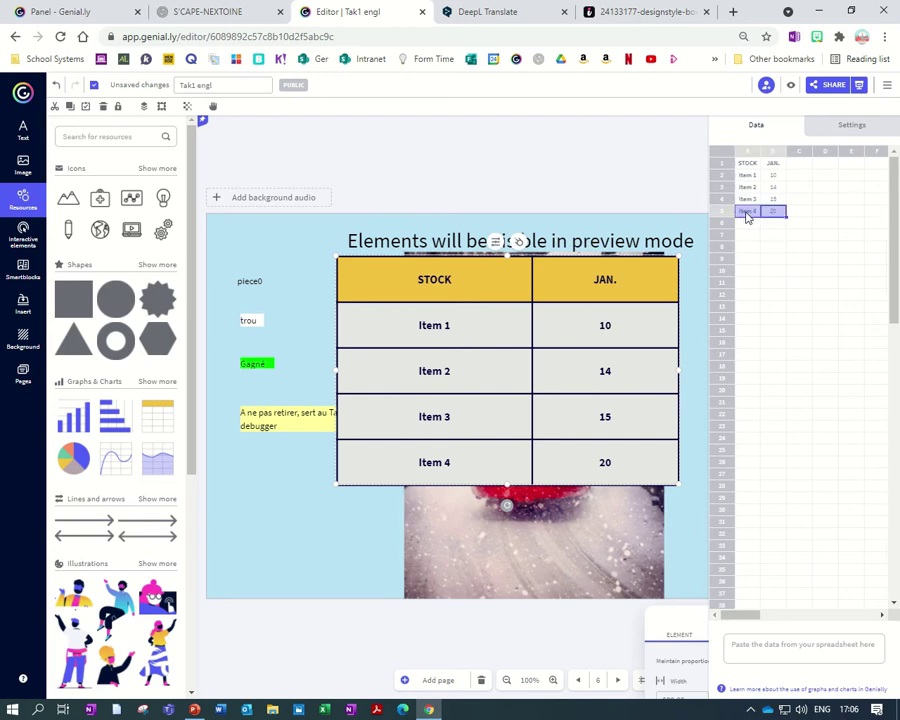
pyautogui.press('Delete')
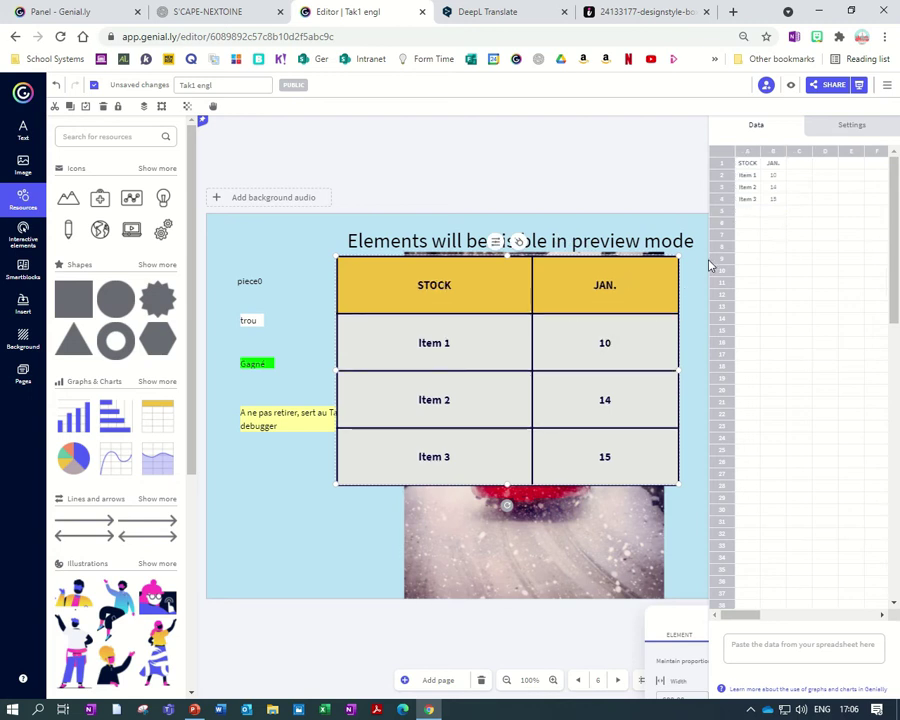
pyautogui.click(853, 127)
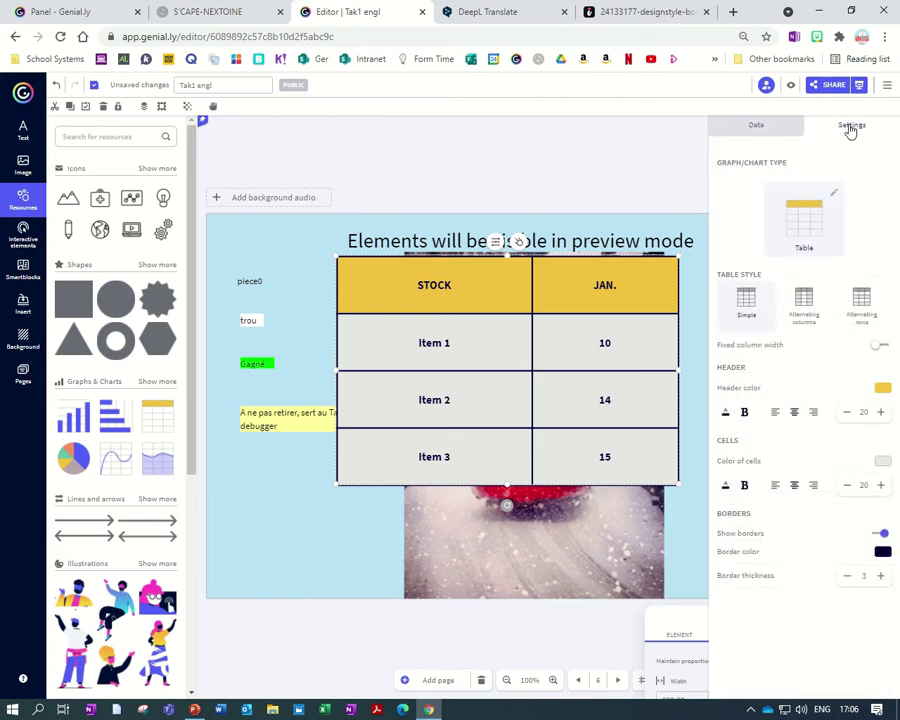
# Step: Turn on Fixed column width, set header and cell colours to no fill, and align the table with the picture
pyautogui.click(879, 346)
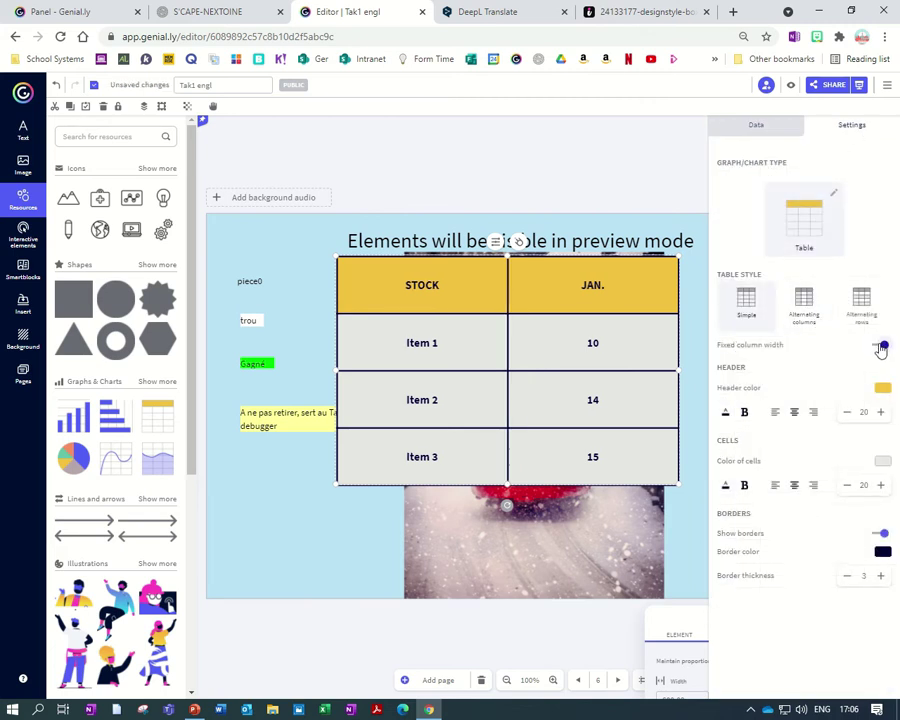
pyautogui.click(882, 390)
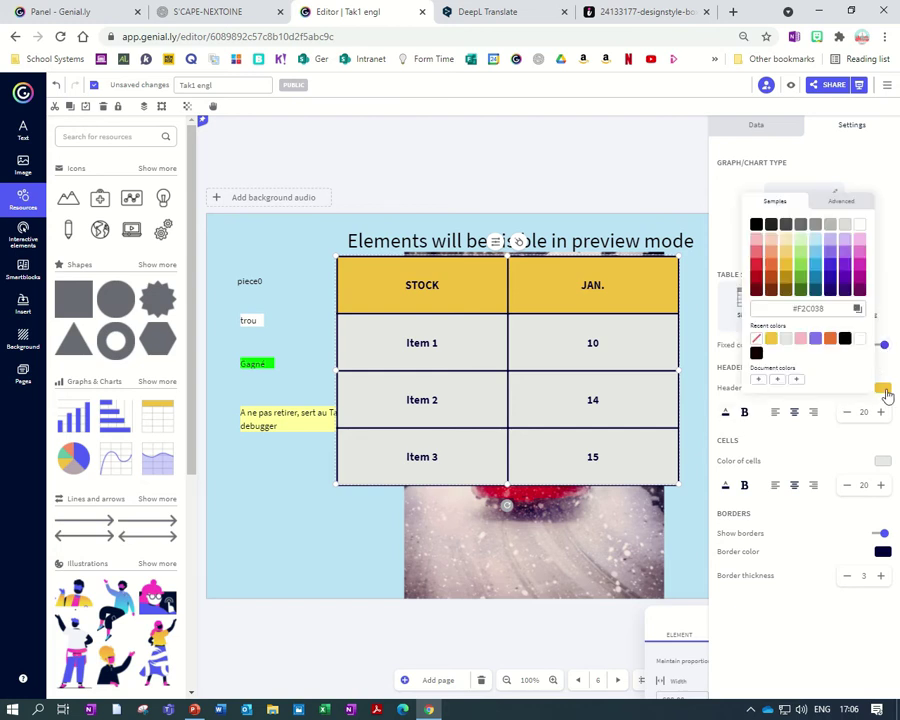
pyautogui.click(757, 341)
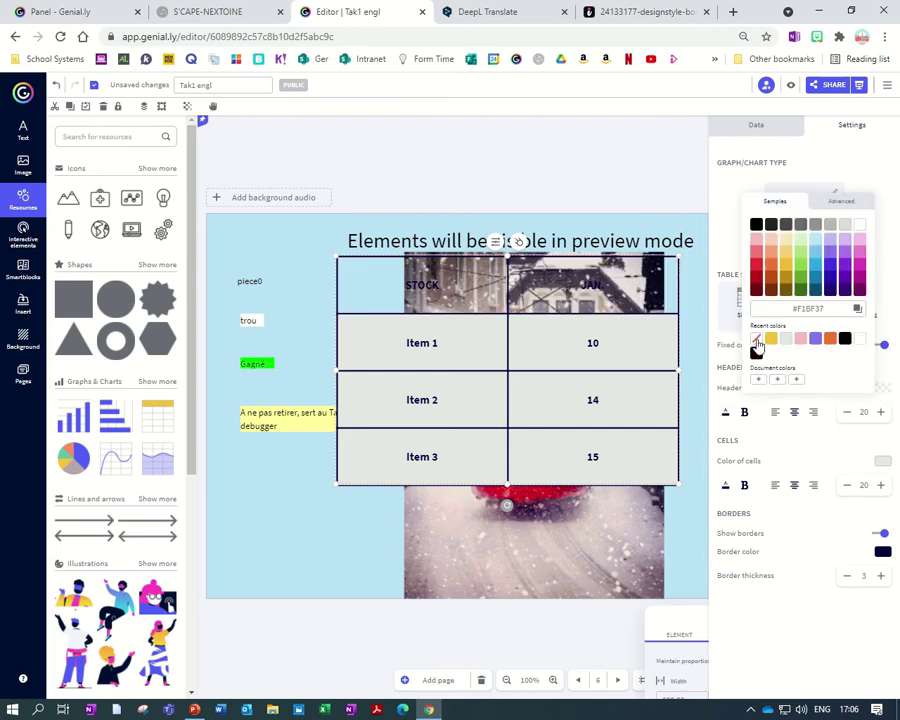
pyautogui.click(885, 470)
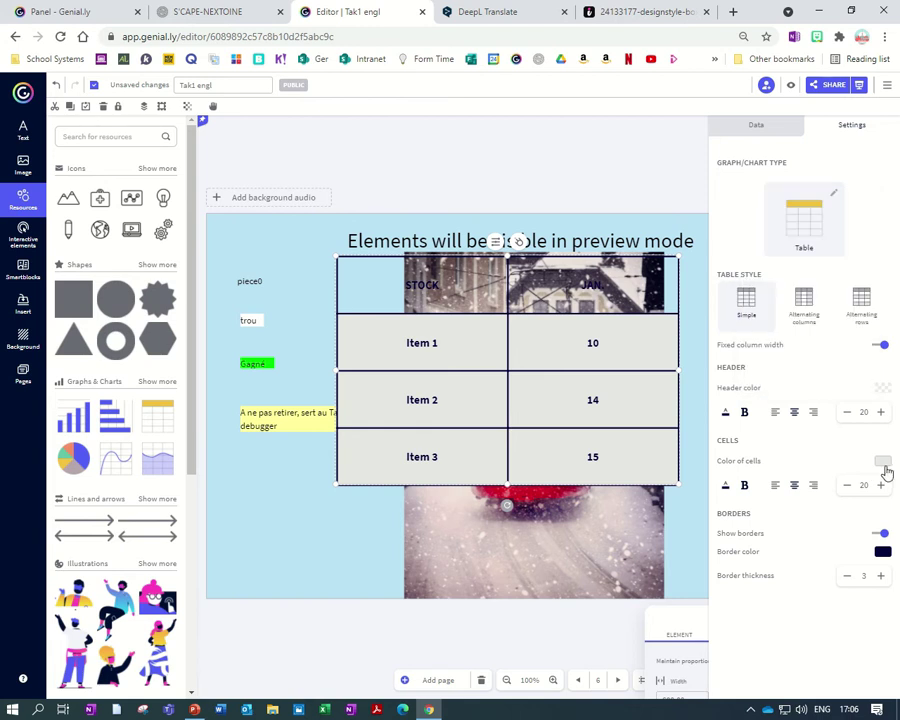
pyautogui.click(884, 463)
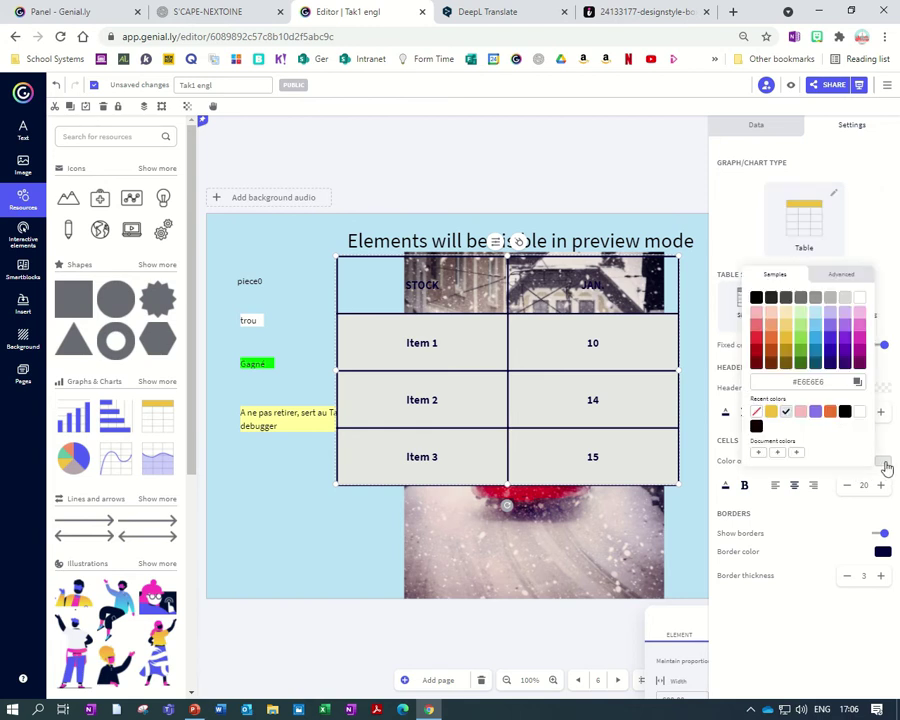
pyautogui.click(754, 408)
pyautogui.click(792, 517)
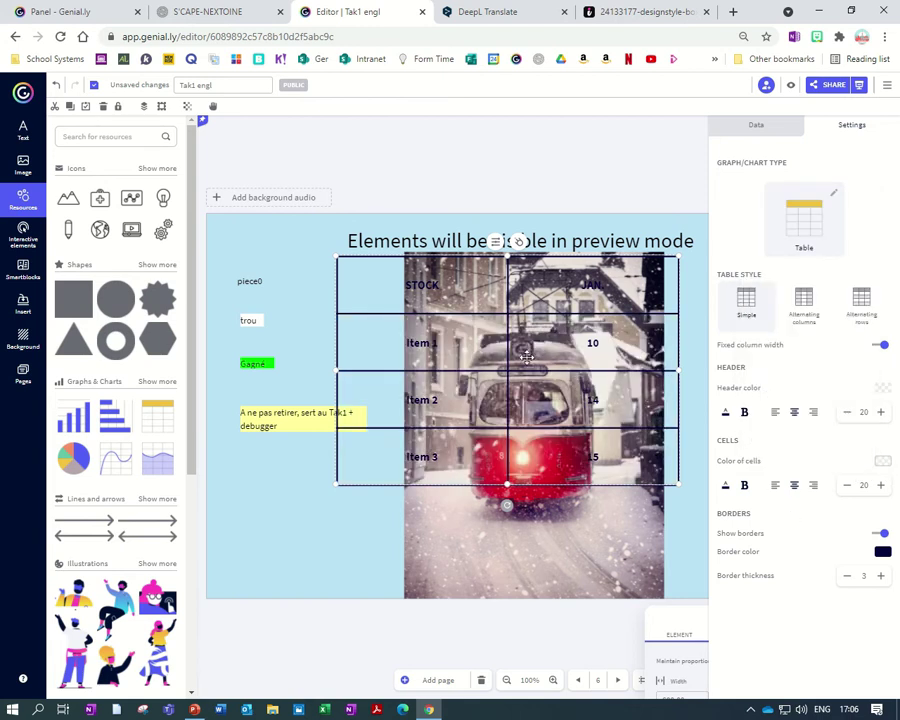
pyautogui.moveTo(526, 356); pyautogui.dragTo(594, 353)
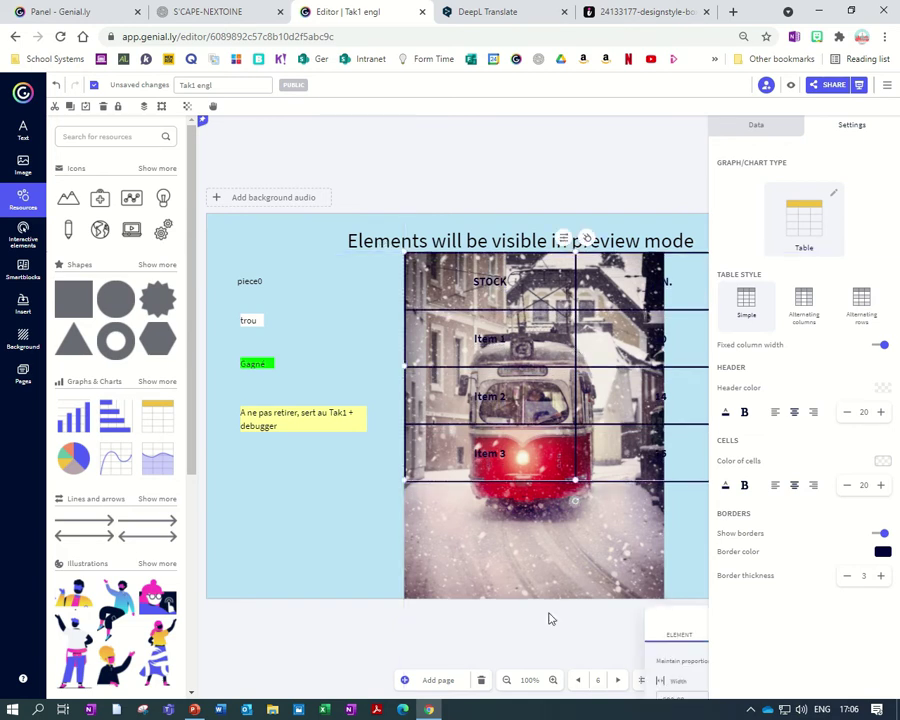
# Step: Resize the table so its right and bottom edges match the tram picture's edges
pyautogui.click(548, 619)
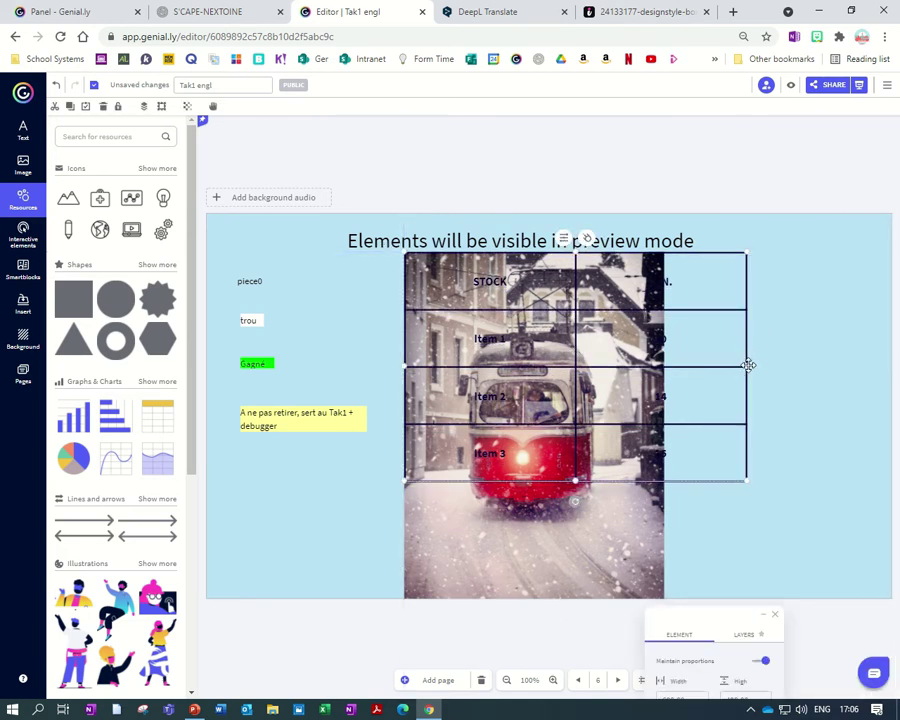
pyautogui.moveTo(748, 365); pyautogui.dragTo(668, 373)
pyautogui.moveTo(534, 481); pyautogui.dragTo(537, 597)
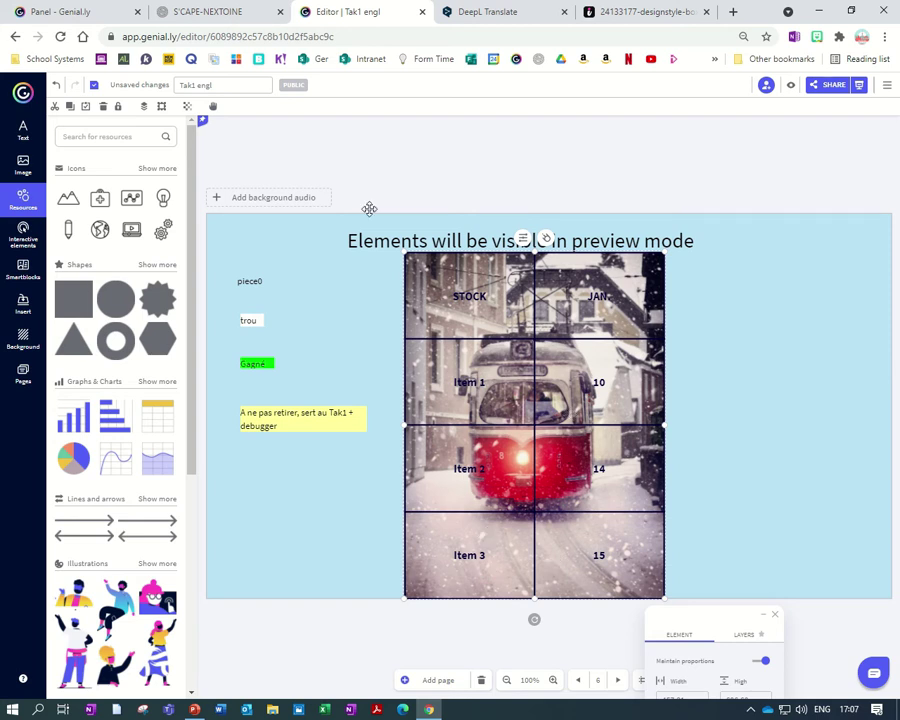
# Step: Send the table to the back, behind the tram picture
pyautogui.click(143, 106)
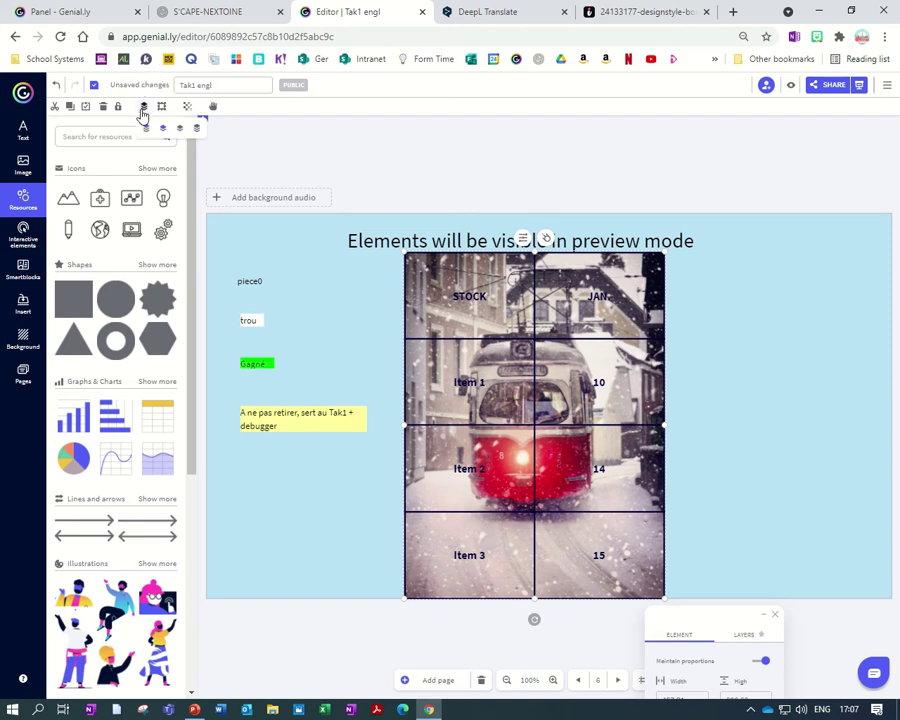
pyautogui.click(195, 130)
pyautogui.click(359, 368)
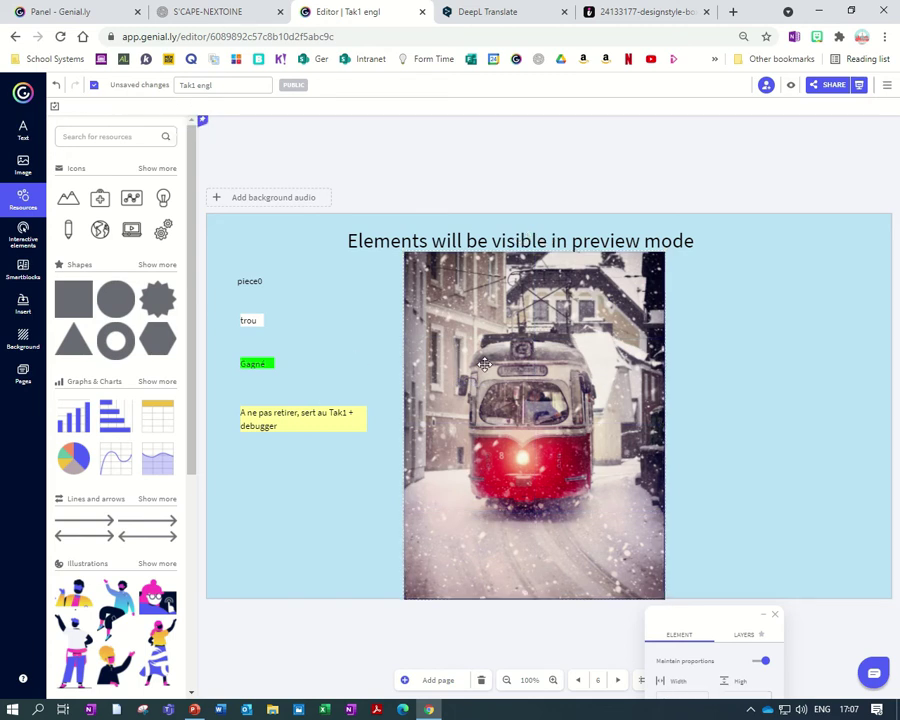
# Step: Crop the tram picture down to the table's top-left STOCK cell
pyautogui.click(485, 367)
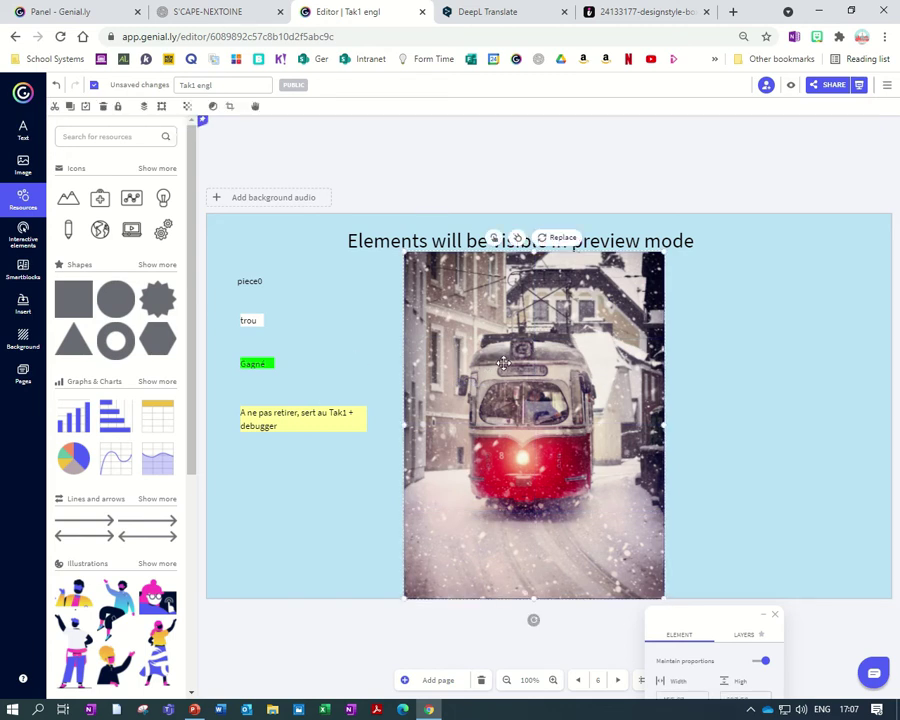
pyautogui.click(230, 107)
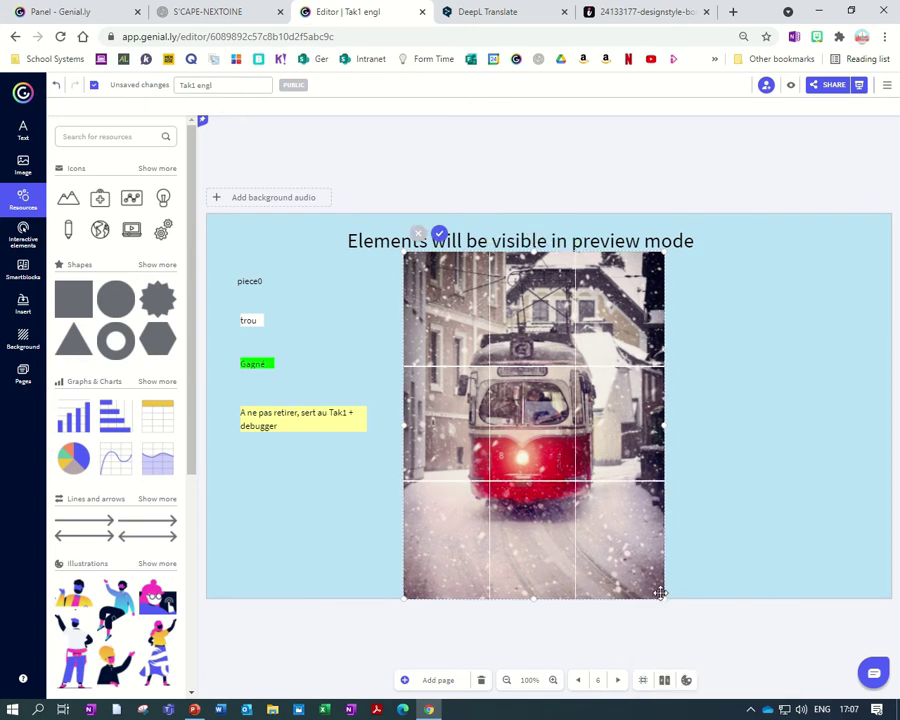
pyautogui.moveTo(660, 592); pyautogui.dragTo(470, 357)
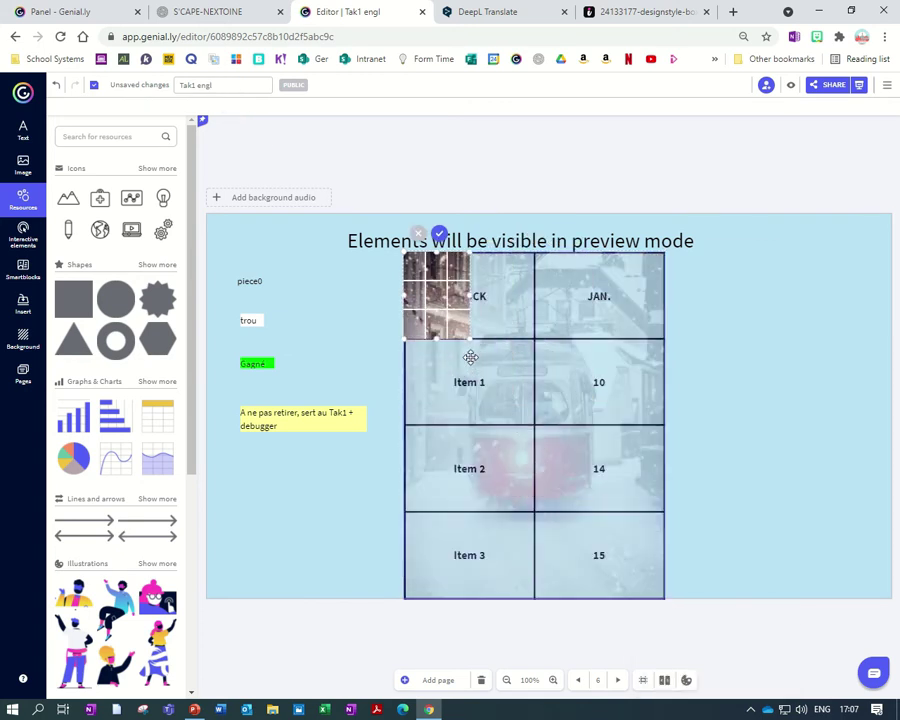
pyautogui.moveTo(472, 305); pyautogui.dragTo(533, 297)
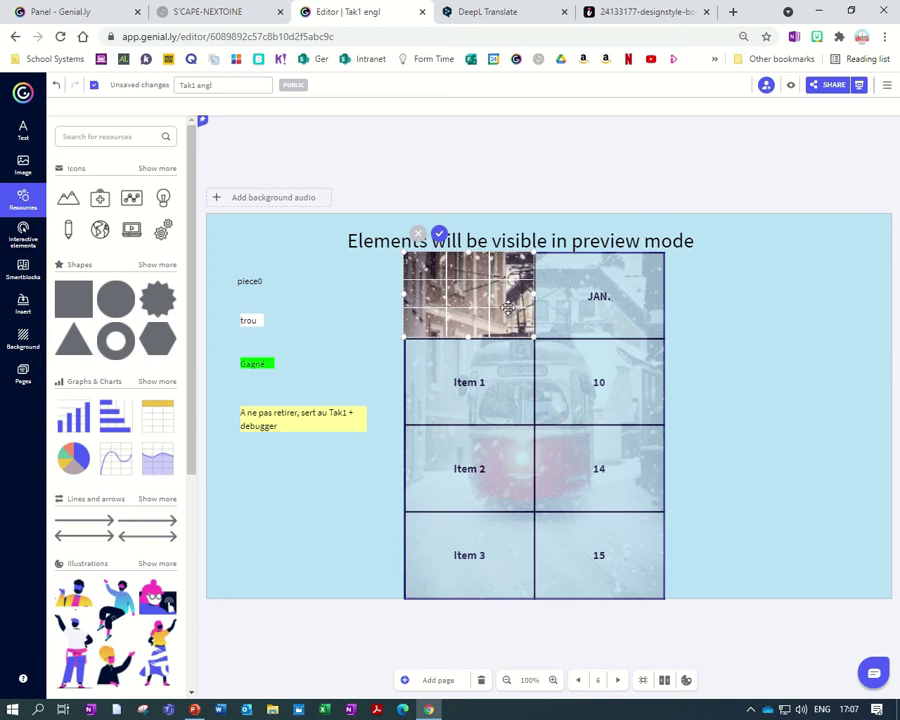
pyautogui.click(439, 236)
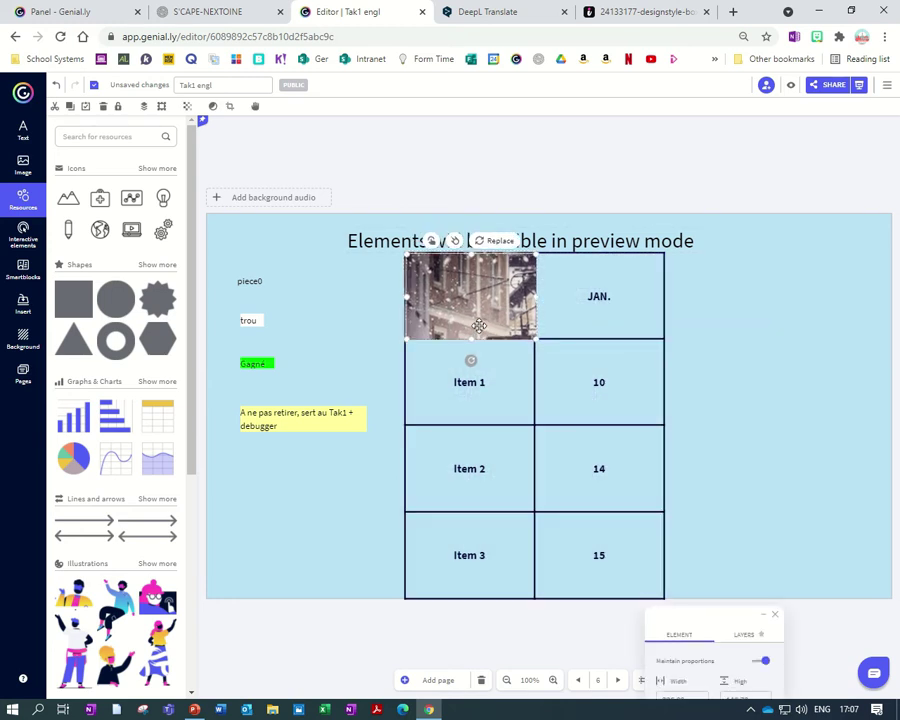
# Step: Re-crop the picture piece wider so it spans both top cells
pyautogui.moveTo(479, 327)
pyautogui.mouseDown()
pyautogui.moveTo(472, 324)
pyautogui.moveTo(495, 322)
pyautogui.mouseUp()
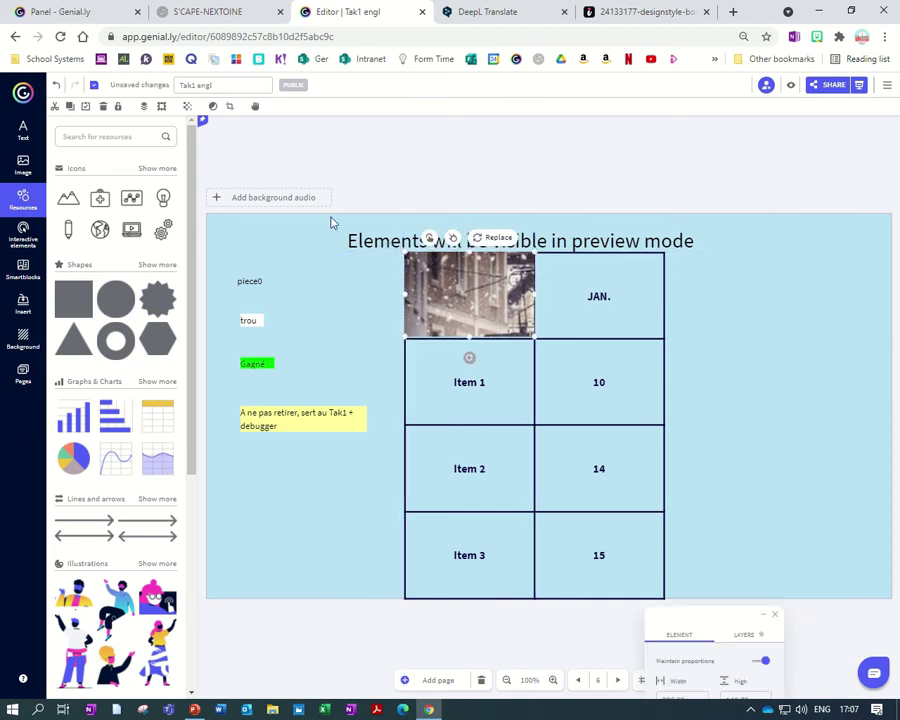
pyautogui.click(231, 108)
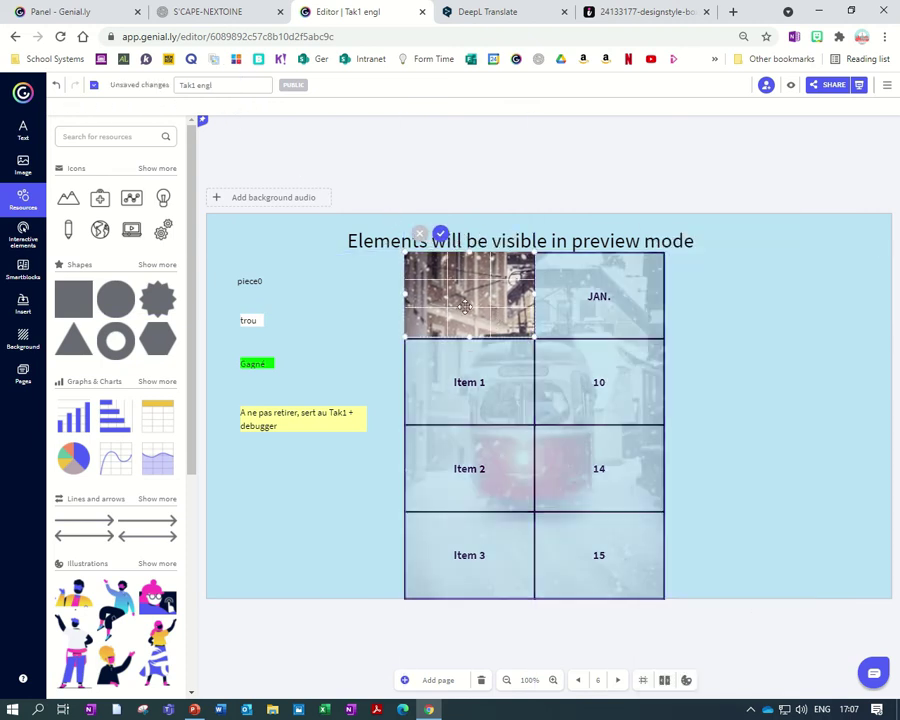
pyautogui.moveTo(469, 305); pyautogui.dragTo(623, 296)
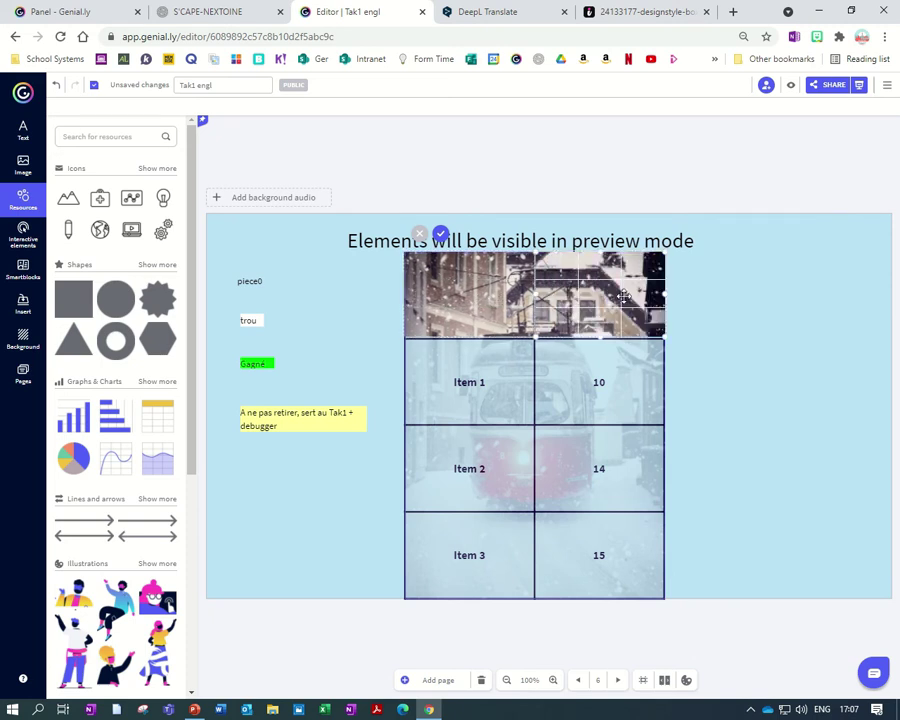
pyautogui.click(440, 234)
# Step: Select both top picture pieces and reposition them together over their cells
pyautogui.moveTo(579, 288)
pyautogui.mouseDown()
pyautogui.moveTo(734, 305)
pyautogui.moveTo(579, 288)
pyautogui.mouseUp()
pyautogui.moveTo(471, 294)
pyautogui.mouseDown()
pyautogui.moveTo(390, 293)
pyautogui.moveTo(474, 291)
pyautogui.mouseUp()
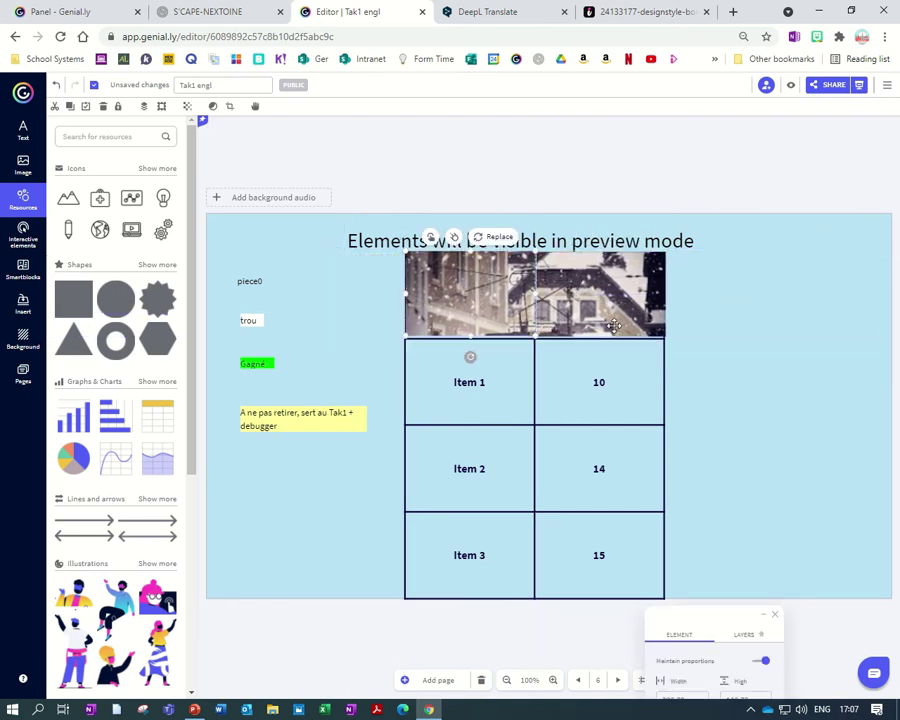
pyautogui.click(660, 288)
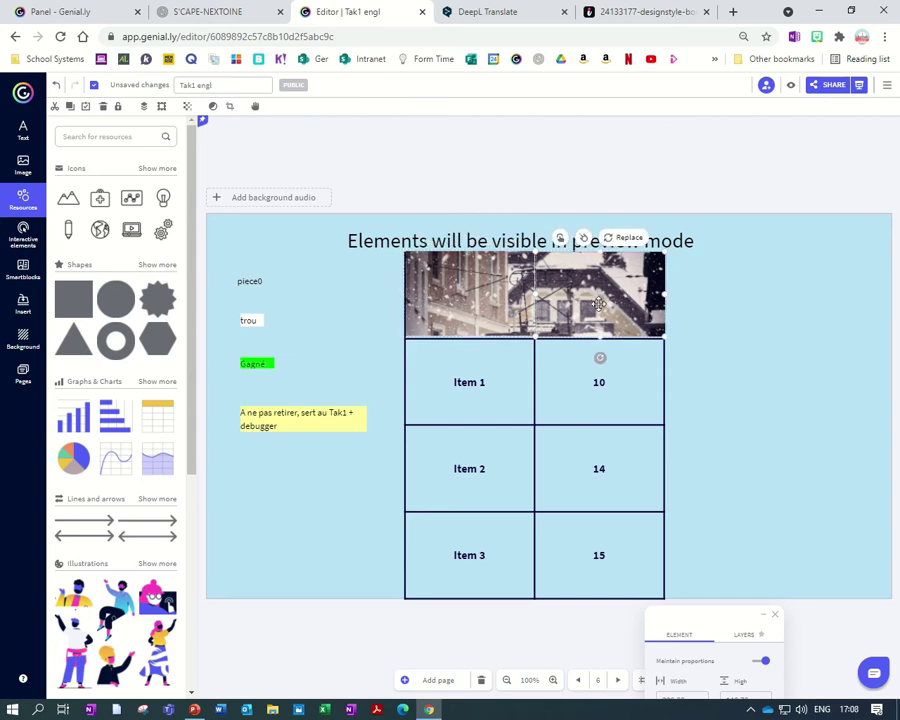
pyautogui.keyDown('shift'); pyautogui.click(453, 308); pyautogui.keyUp('shift')
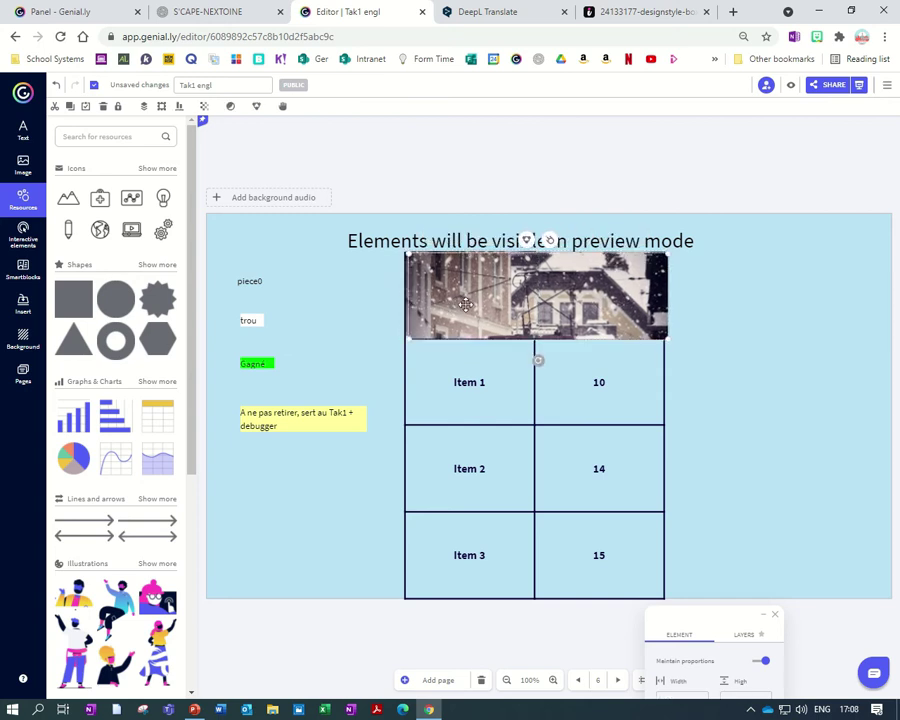
pyautogui.moveTo(453, 308); pyautogui.dragTo(481, 318)
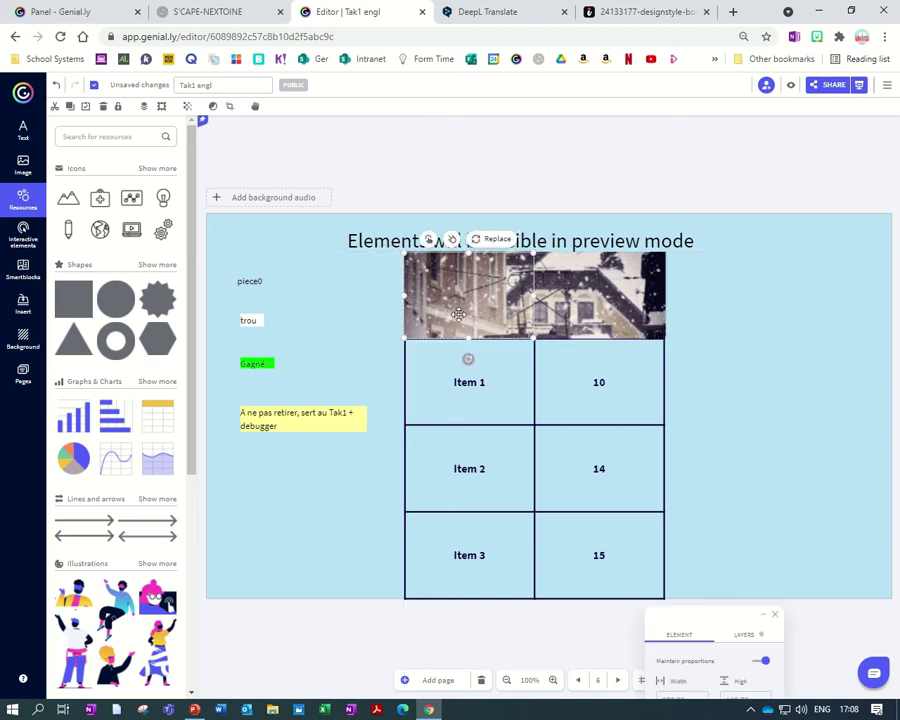
# Step: Crop another picture copy to the Item 1 cell, then widen it across the Item 1 row
pyautogui.click(229, 107)
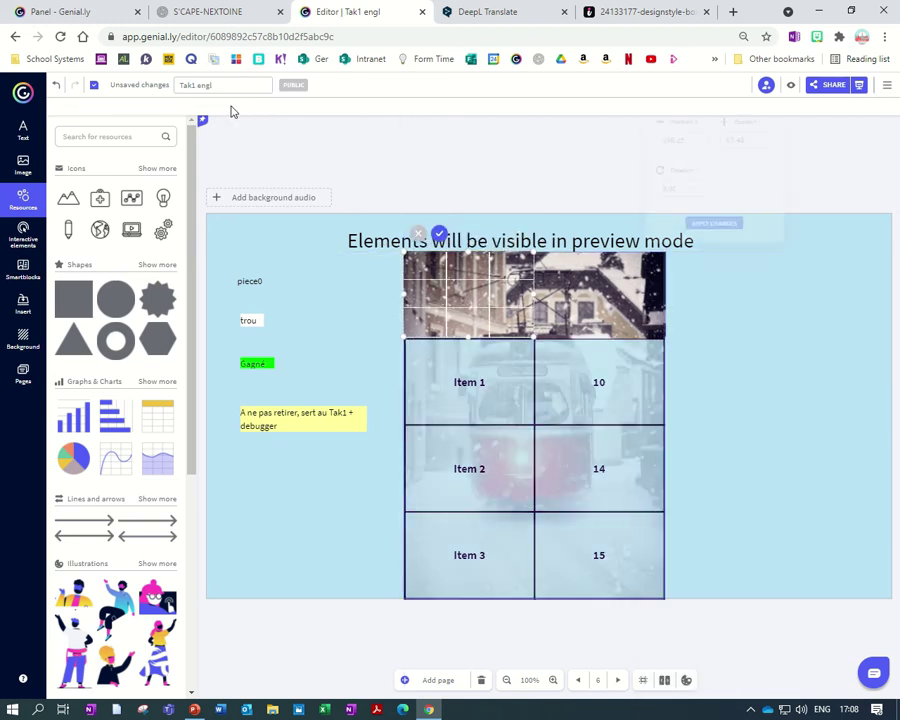
pyautogui.moveTo(471, 313); pyautogui.dragTo(464, 347)
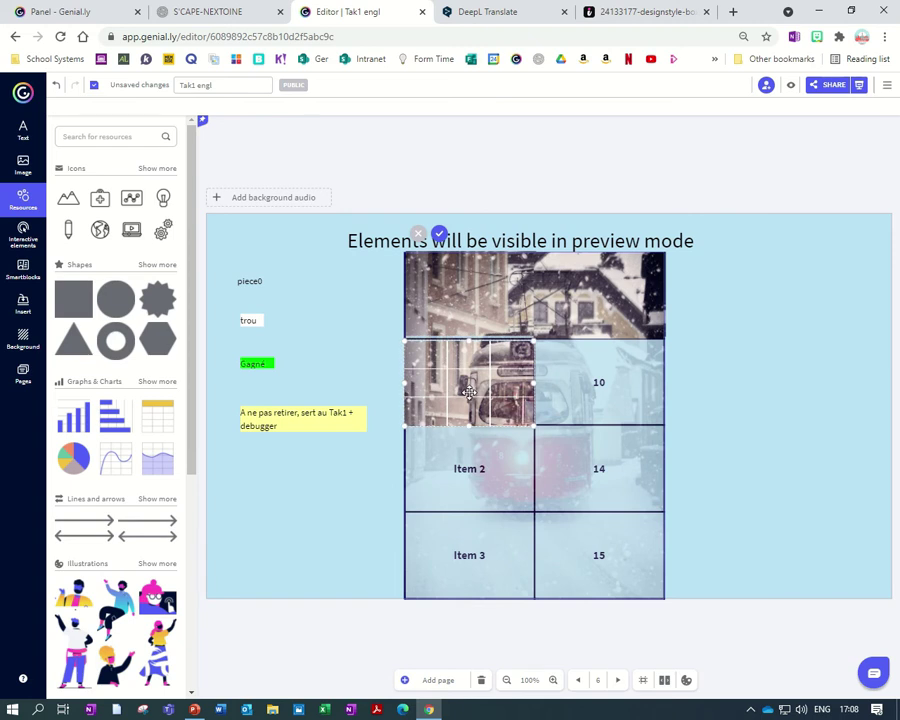
pyautogui.click(439, 234)
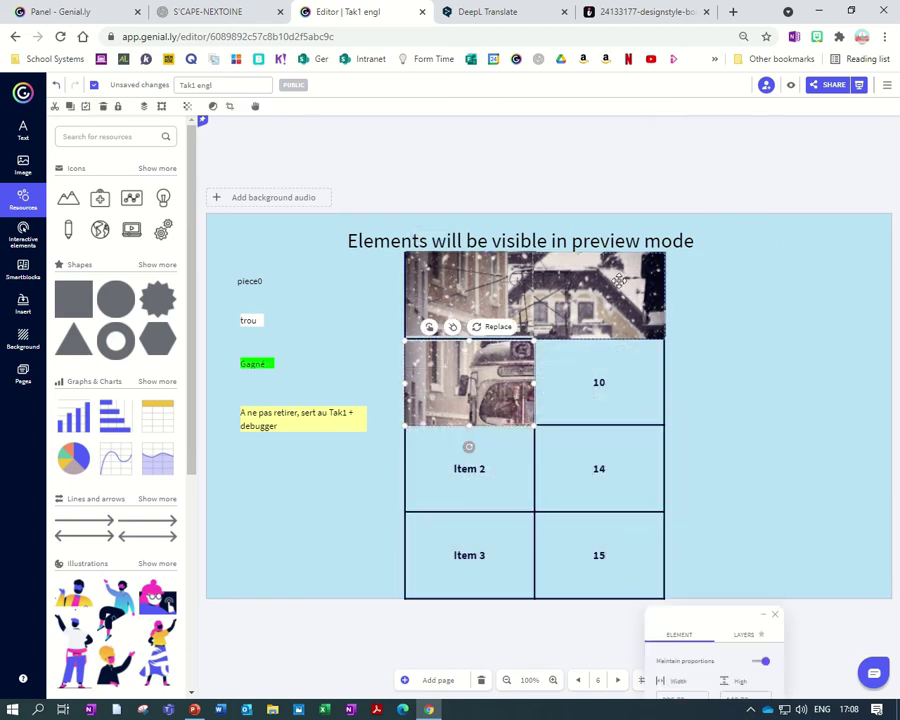
pyautogui.click(229, 107)
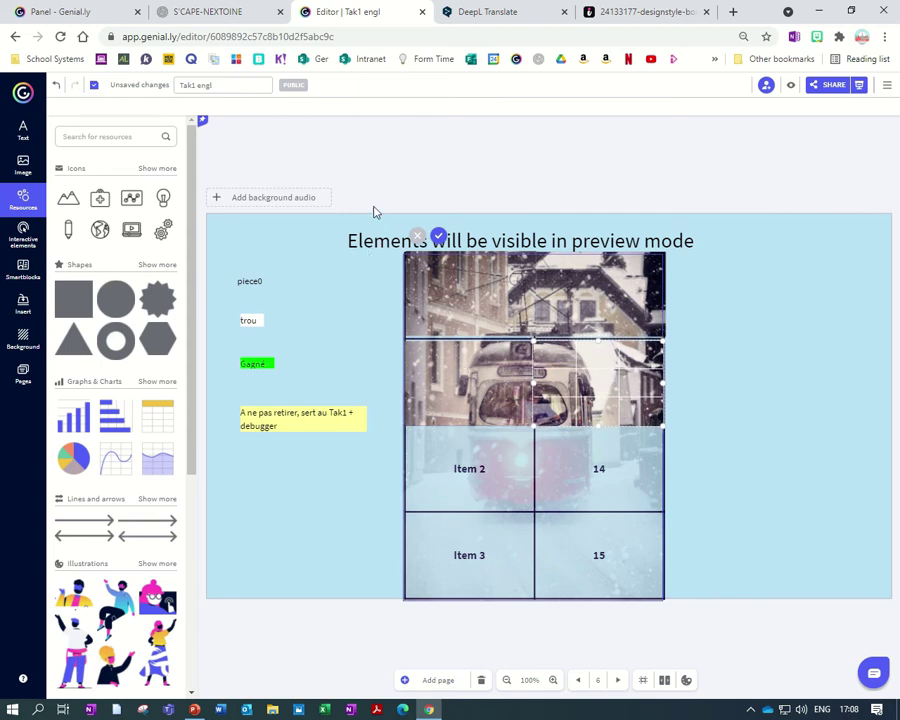
pyautogui.click(440, 238)
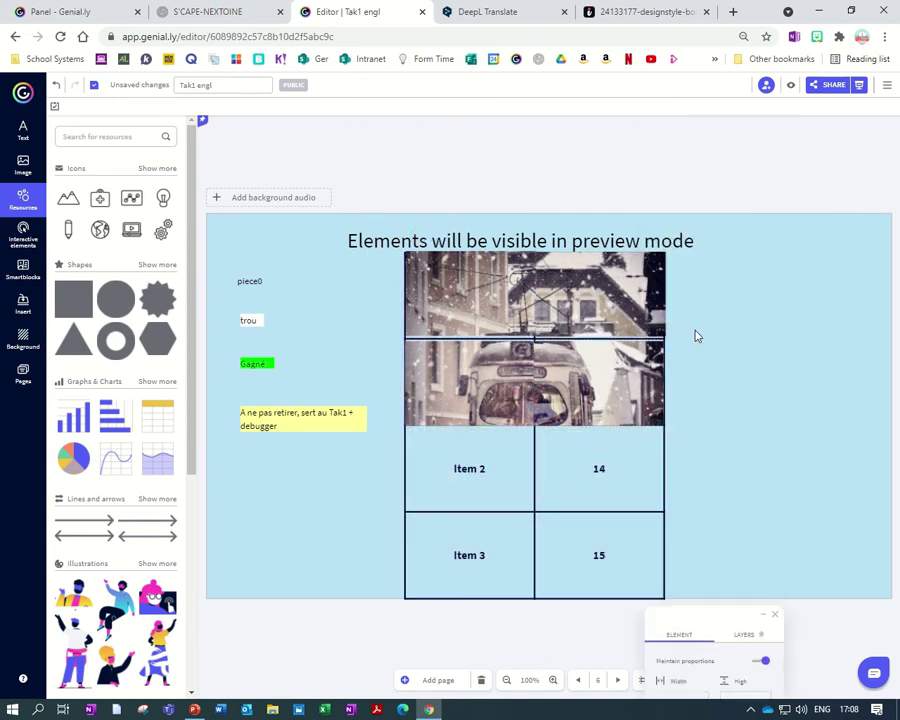
pyautogui.click(20, 372)
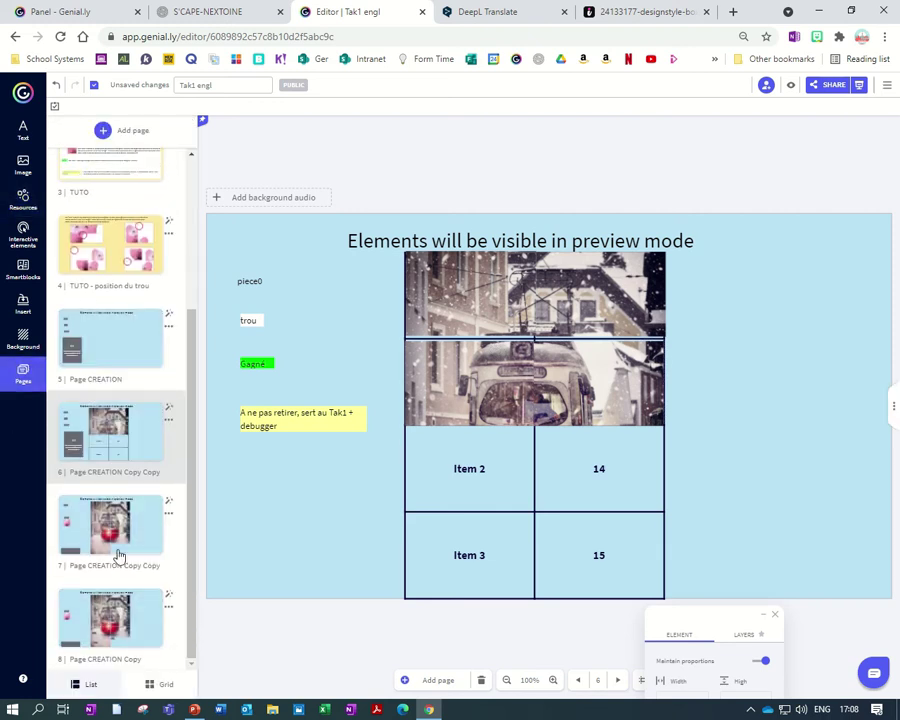
# Step: Open page 7's tram puzzle and delete a stray tile dragged below the picture
pyautogui.click(108, 553)
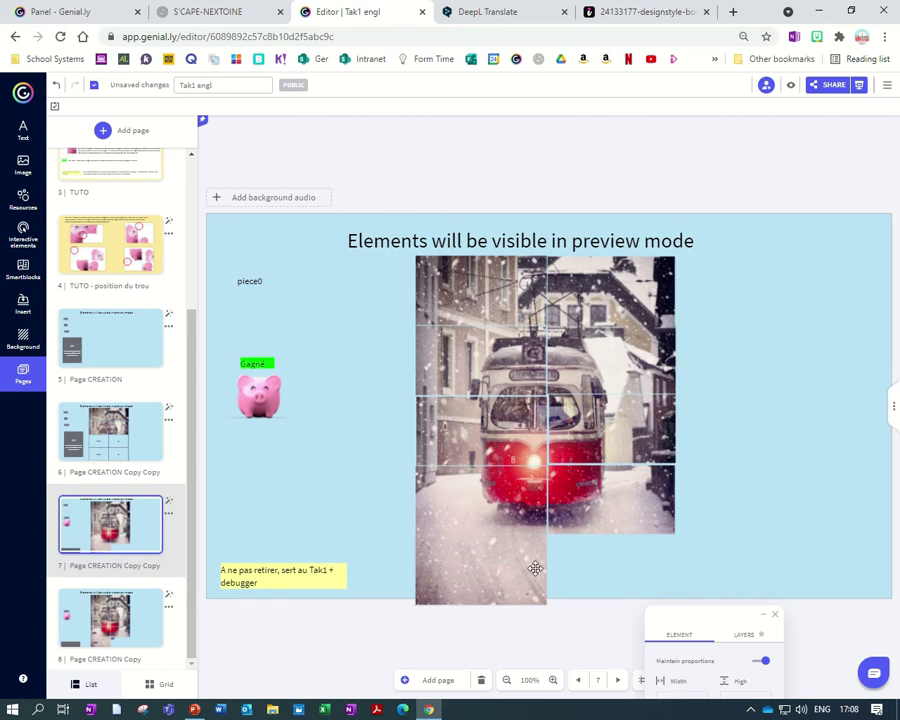
pyautogui.moveTo(520, 554); pyautogui.dragTo(508, 583)
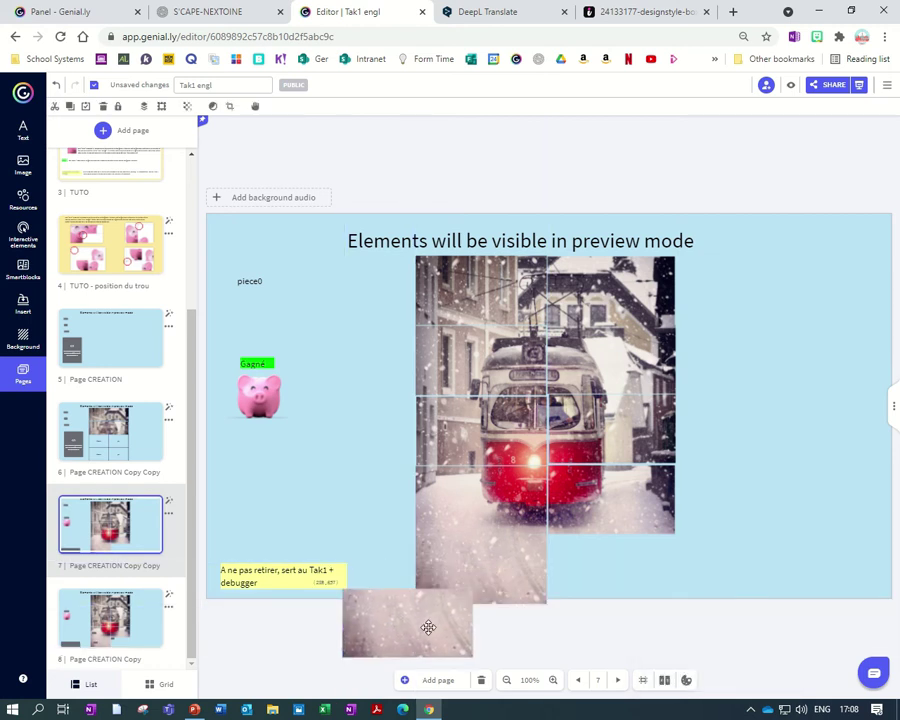
pyautogui.moveTo(428, 627); pyautogui.dragTo(430, 627)
pyautogui.press('Delete')
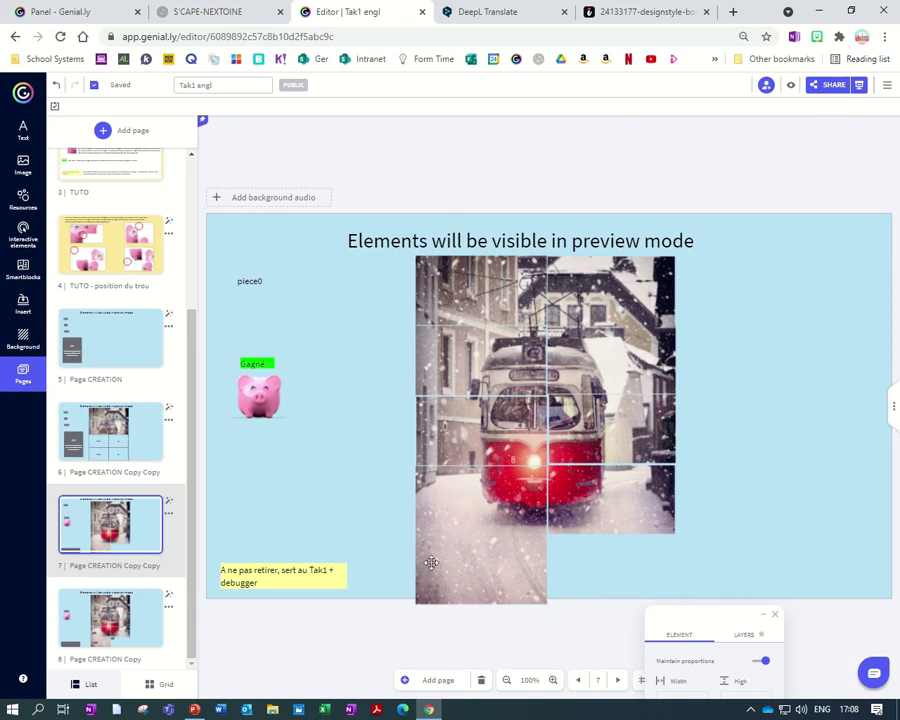
# Step: Nudge the pig and Gagné group slightly up and left on the slide
pyautogui.moveTo(259, 392); pyautogui.dragTo(279, 410)
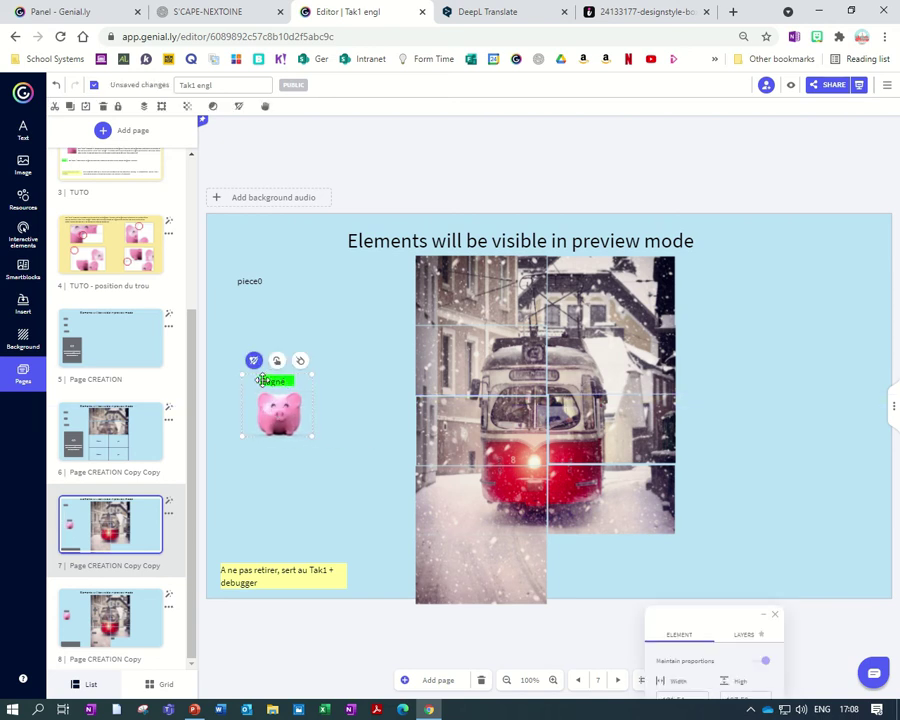
pyautogui.moveTo(269, 412)
pyautogui.mouseDown()
pyautogui.moveTo(258, 392)
pyautogui.moveTo(274, 460)
pyautogui.moveTo(266, 390)
pyautogui.mouseUp()
pyautogui.doubleClick(268, 389)
pyautogui.click(232, 454)
pyautogui.click(268, 385)
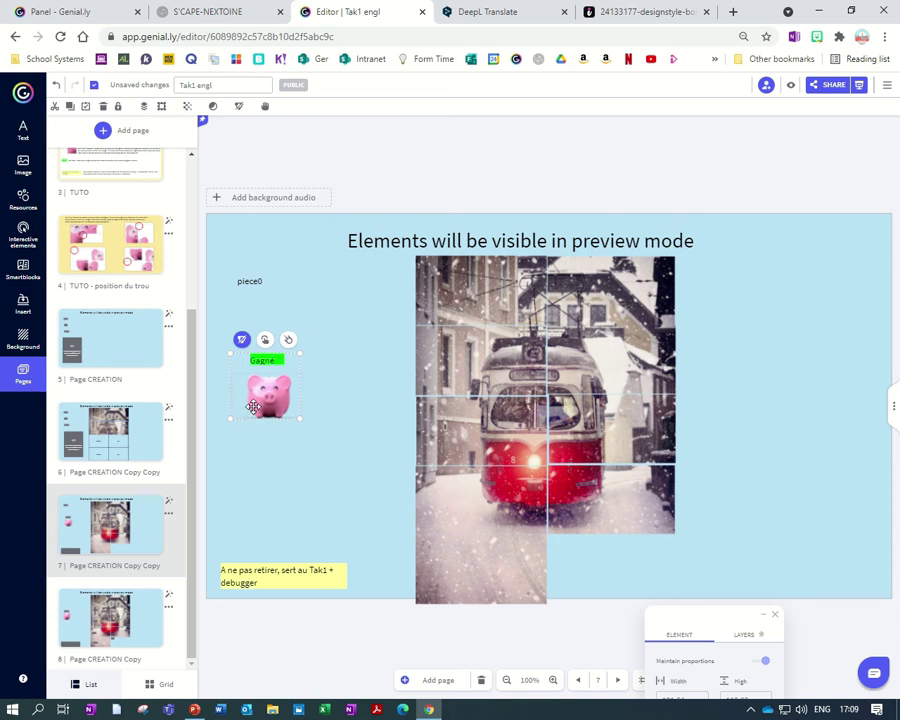
pyautogui.moveTo(273, 385); pyautogui.dragTo(262, 373)
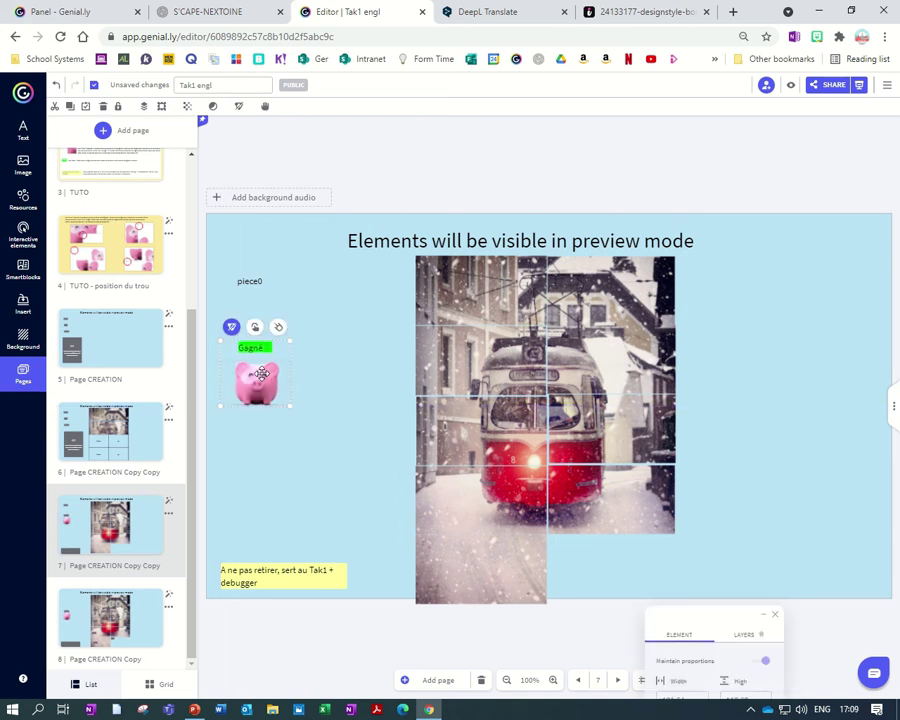
pyautogui.click(288, 431)
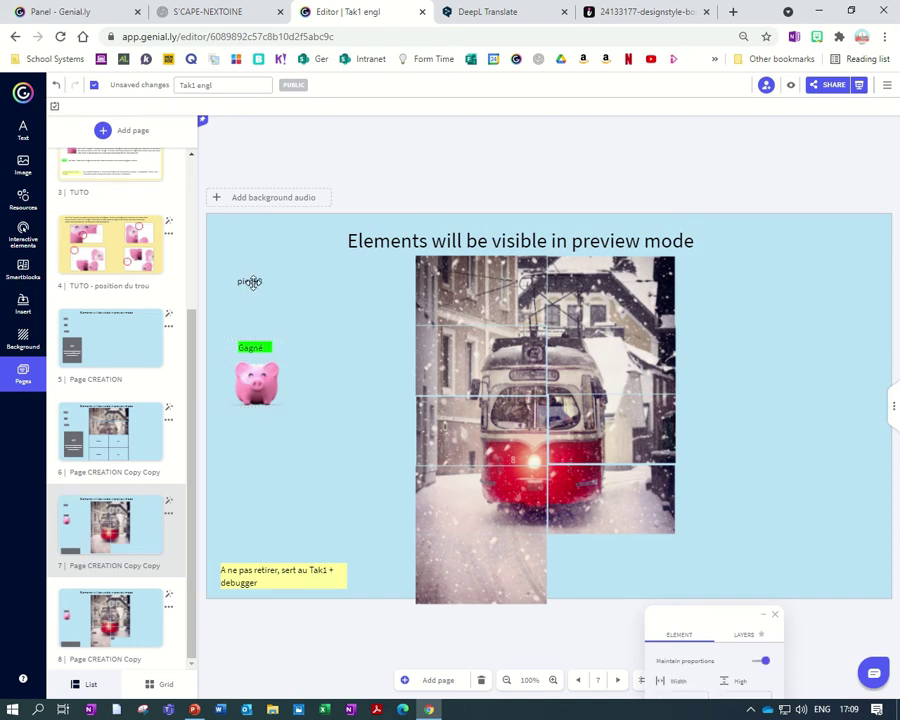
# Step: Place the piece0 label beside the tram image with a copy on its right side
pyautogui.moveTo(250, 282); pyautogui.dragTo(400, 296)
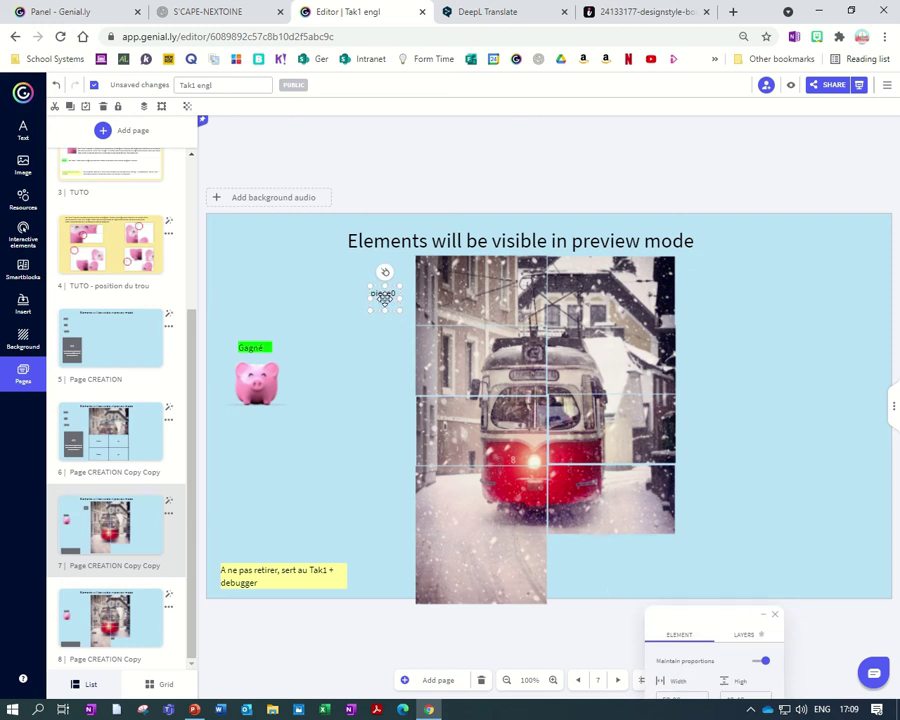
pyautogui.moveTo(388, 296); pyautogui.dragTo(705, 296)
pyautogui.click(390, 296)
pyautogui.moveTo(392, 300); pyautogui.dragTo(381, 358)
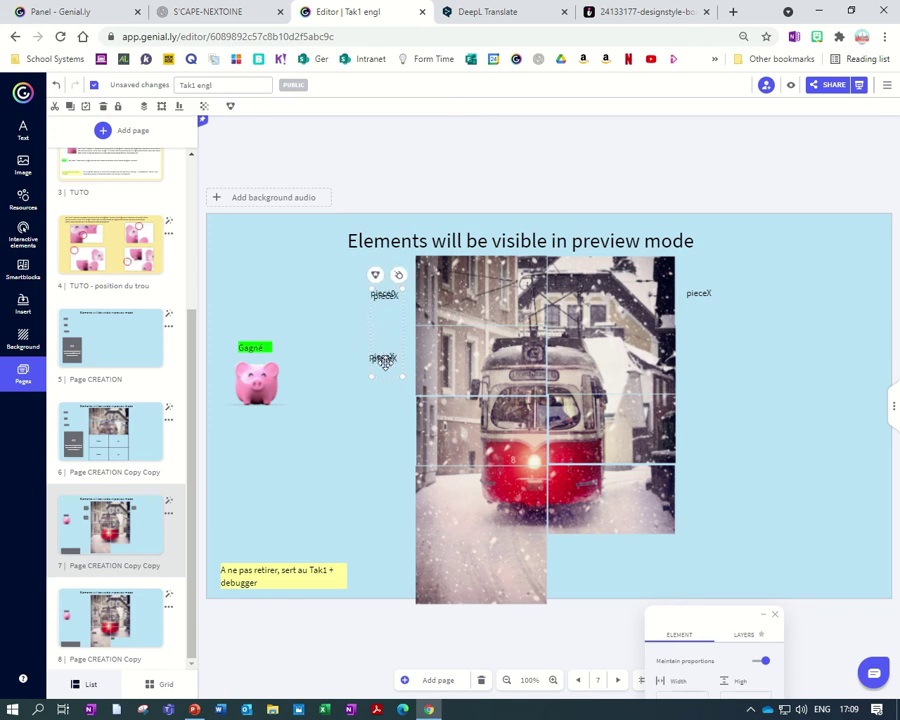
# Step: Duplicate the labels down both sides up to piece8, then compare with page 6 and return
pyautogui.hotkey('ctrl', 'd')
pyautogui.moveTo(380, 360); pyautogui.dragTo(391, 571)
pyautogui.hotkey('ctrl', 'd')
pyautogui.hotkey('ctrl', 'd')
pyautogui.click(710, 548)
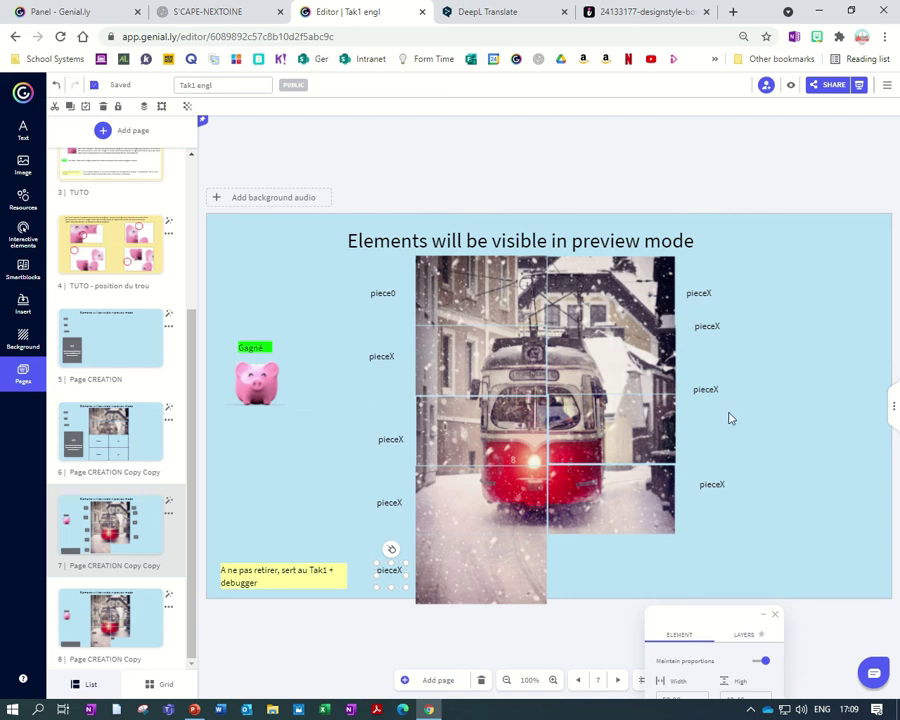
pyautogui.click(116, 442)
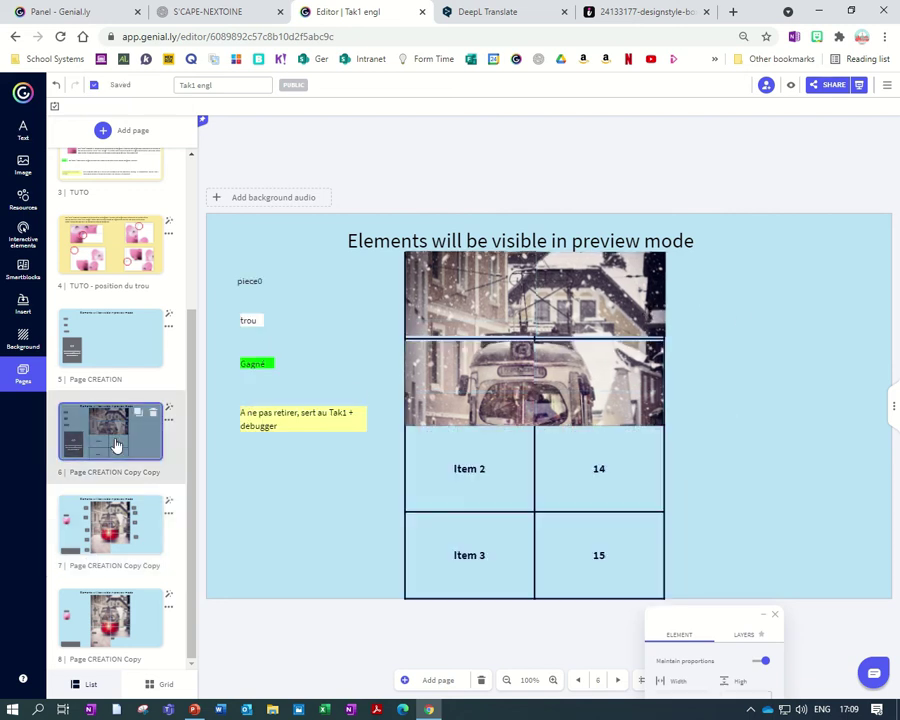
pyautogui.click(112, 543)
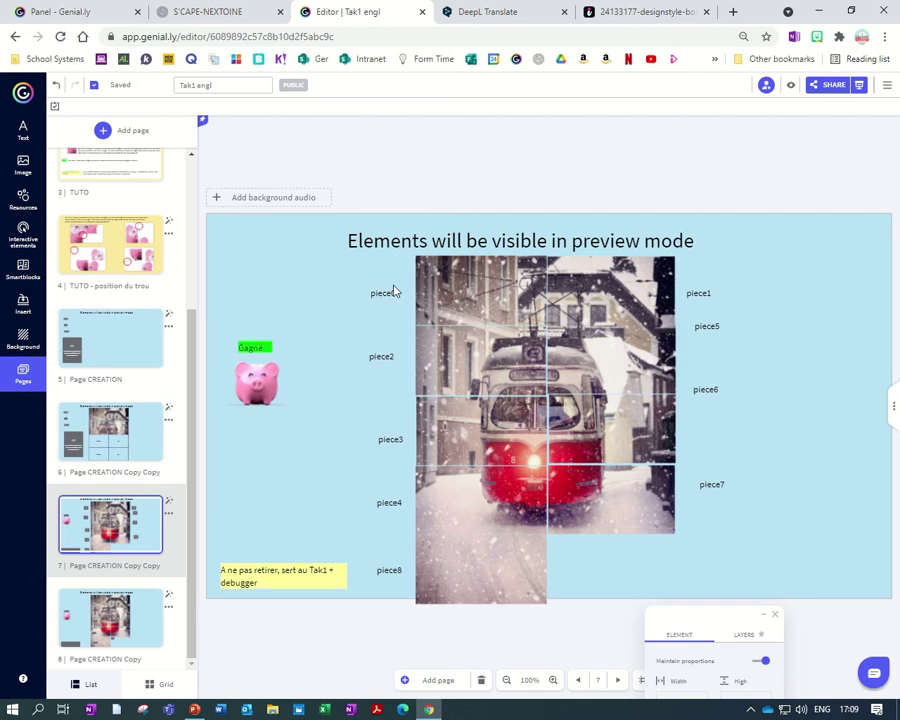
# Step: Drag the piece0, piece1, piece5, piece6 and piece7 labels onto their tram tiles
pyautogui.moveTo(395, 291); pyautogui.dragTo(478, 274)
pyautogui.moveTo(697, 292); pyautogui.dragTo(628, 274)
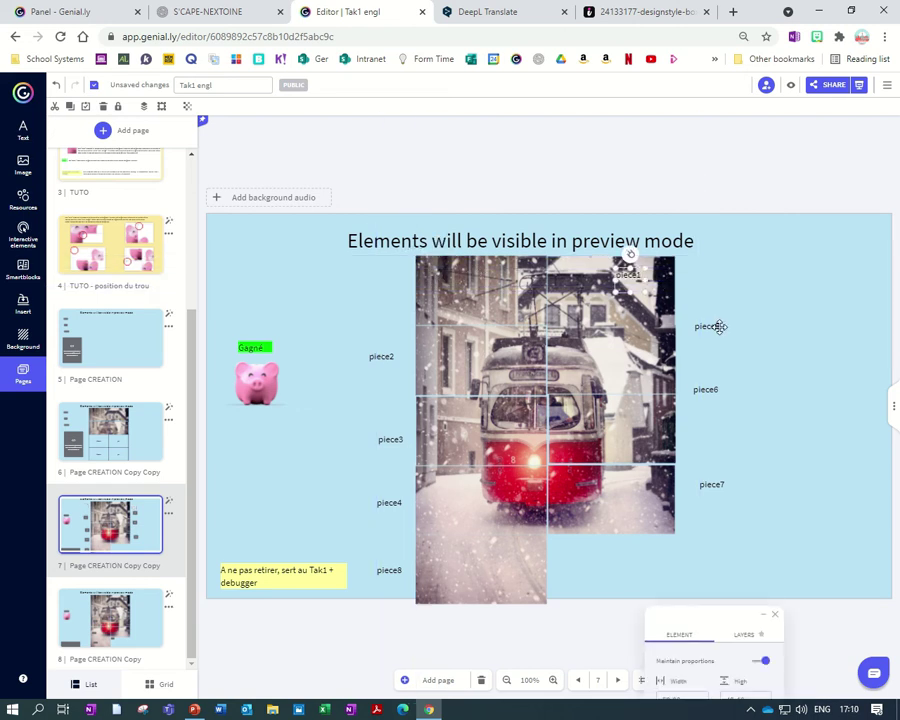
pyautogui.moveTo(716, 325); pyautogui.dragTo(656, 366)
pyautogui.moveTo(705, 389); pyautogui.dragTo(645, 424)
pyautogui.moveTo(709, 484); pyautogui.dragTo(647, 502)
# Step: Drag the piece8, piece4, piece3 and piece2 labels onto their left-column tiles, then deselect
pyautogui.moveTo(389, 570); pyautogui.dragTo(463, 570)
pyautogui.moveTo(389, 503); pyautogui.dragTo(464, 507)
pyautogui.moveTo(376, 448); pyautogui.dragTo(441, 454)
pyautogui.moveTo(380, 354); pyautogui.dragTo(462, 354)
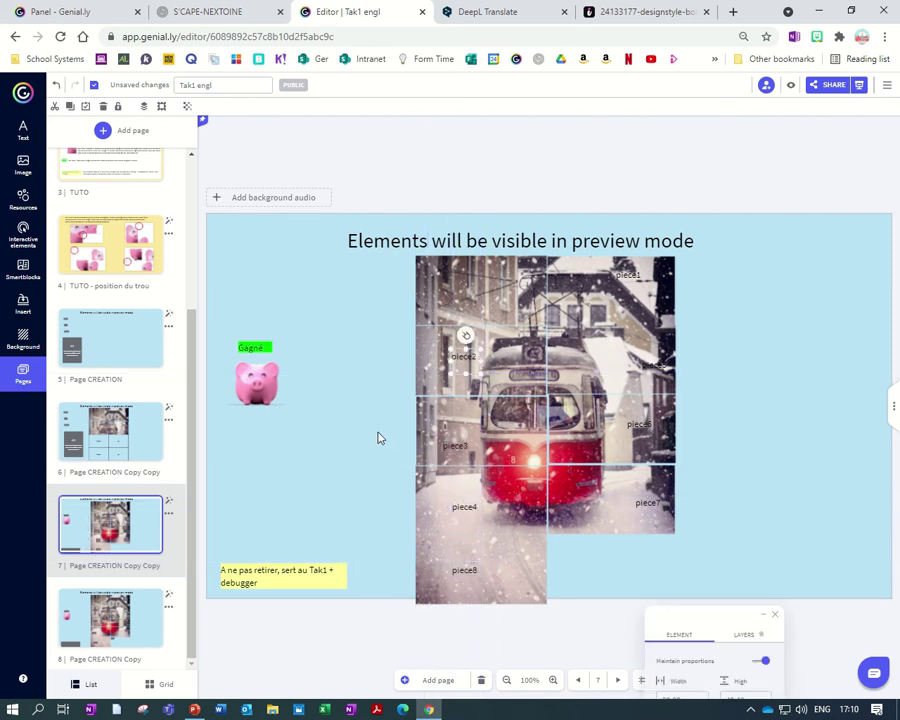
pyautogui.click(396, 258)
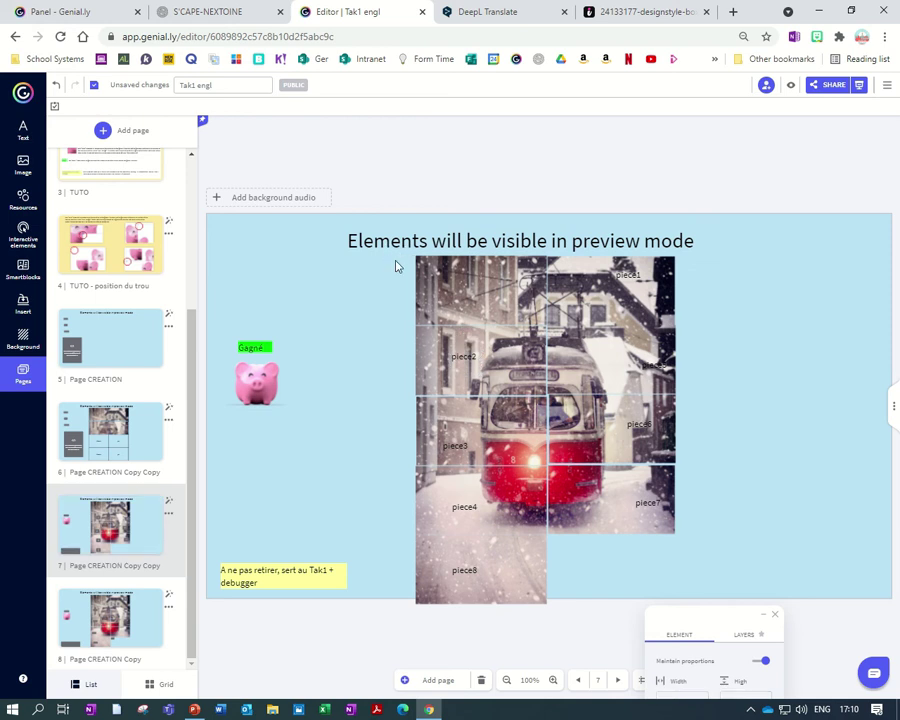
# Step: Group the top-left tile with its label, then marquee-select the piece1, piece2, piece7 and piece8 tiles with their labels
pyautogui.moveTo(392, 256); pyautogui.dragTo(543, 327)
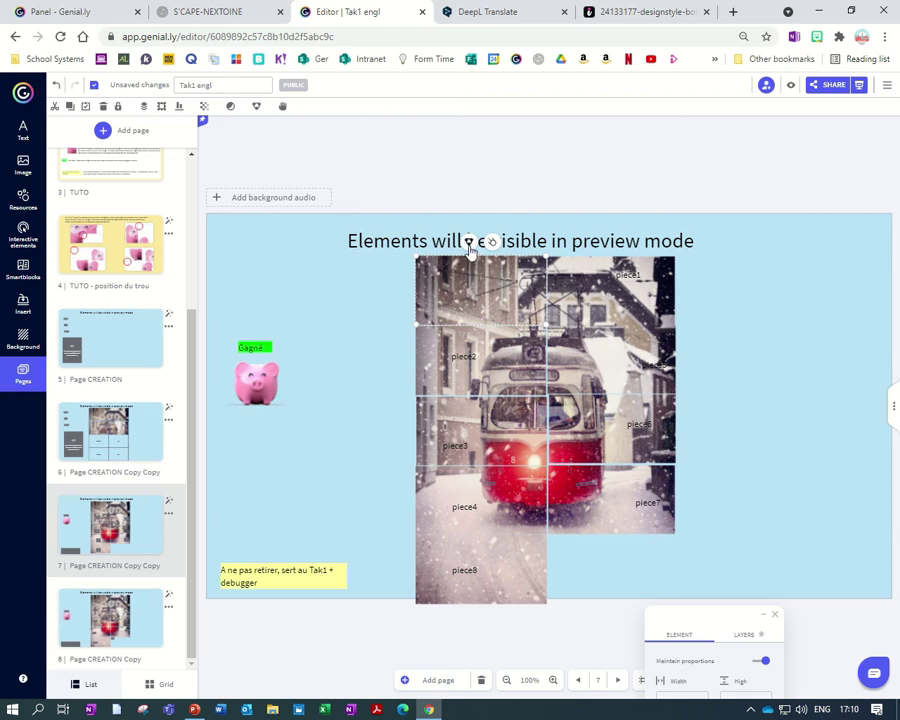
pyautogui.click(468, 243)
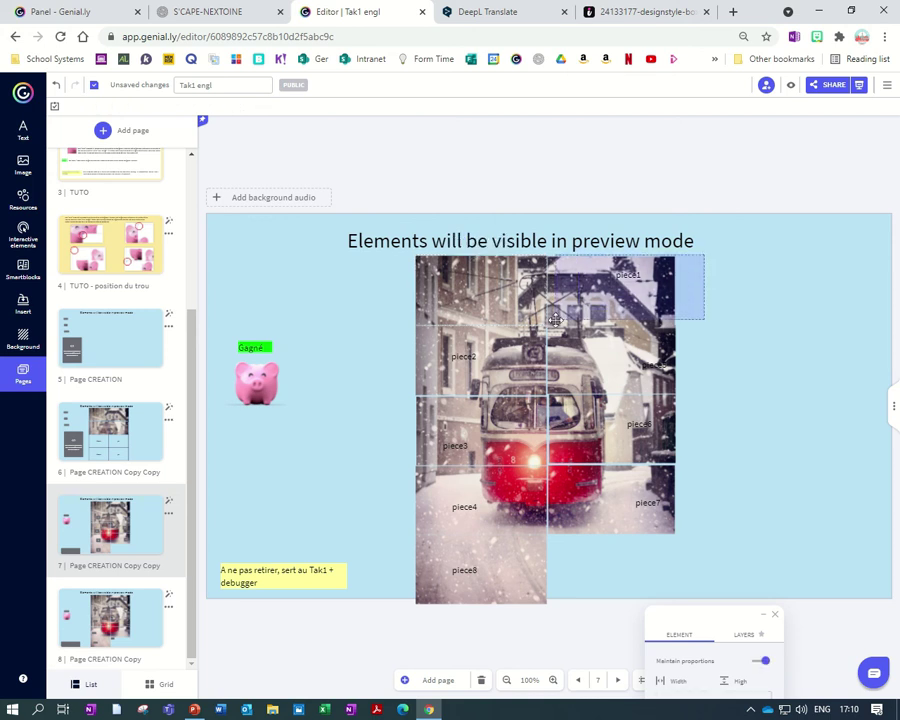
pyautogui.click(598, 286)
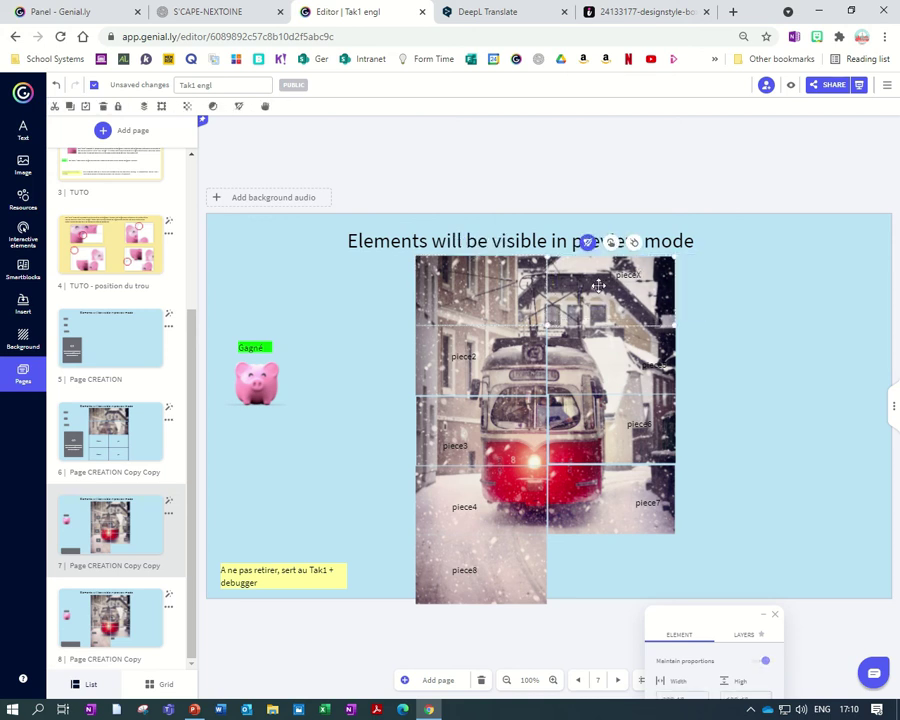
pyautogui.moveTo(396, 335); pyautogui.dragTo(524, 392)
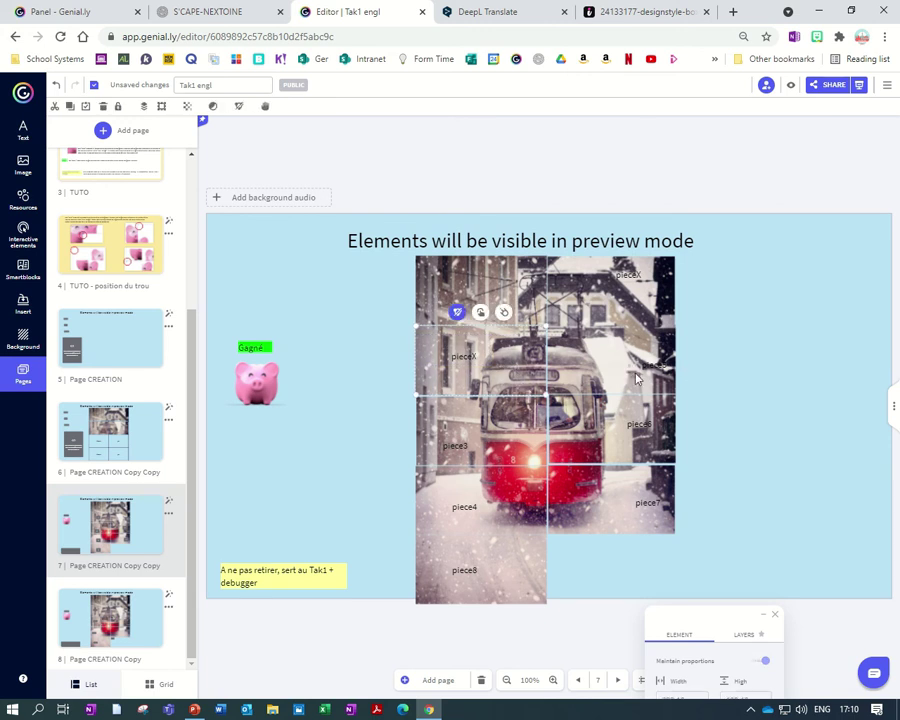
pyautogui.moveTo(636, 378); pyautogui.dragTo(596, 344)
pyautogui.moveTo(399, 408); pyautogui.dragTo(532, 457)
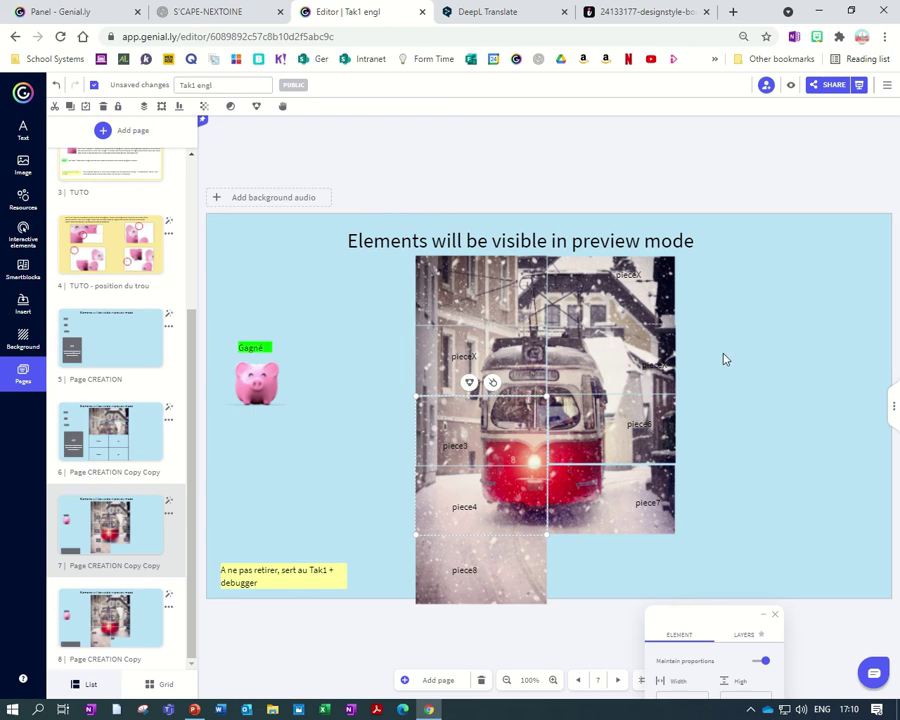
pyautogui.moveTo(713, 543); pyautogui.dragTo(575, 470)
pyautogui.moveTo(400, 598); pyautogui.dragTo(525, 555)
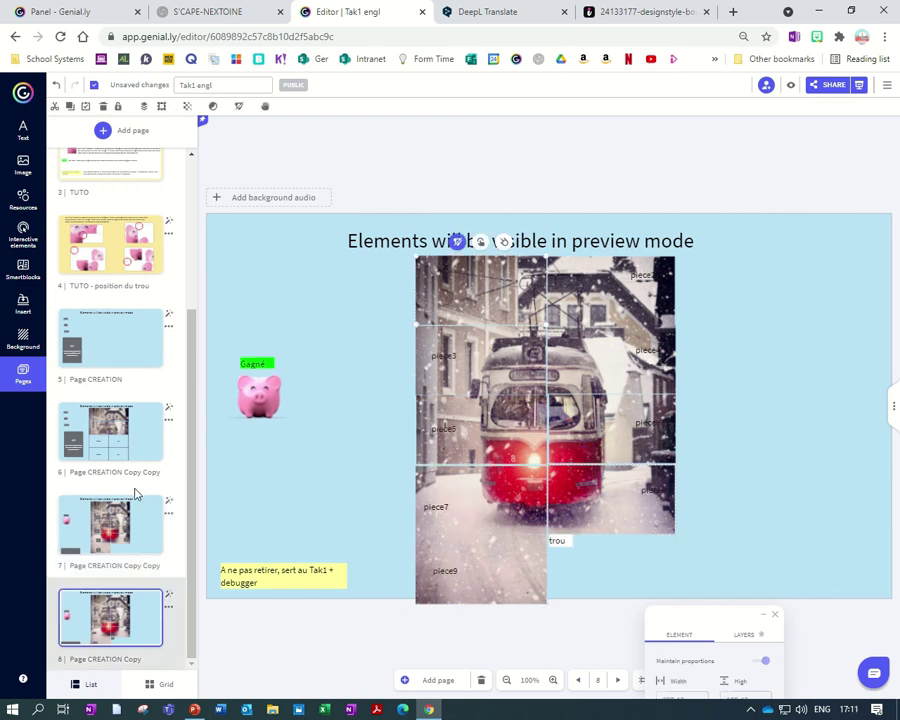
# Step: Check page 5, then on page 8 drag the trou label into the gap beside piece9
pyautogui.click(114, 366)
pyautogui.click(116, 630)
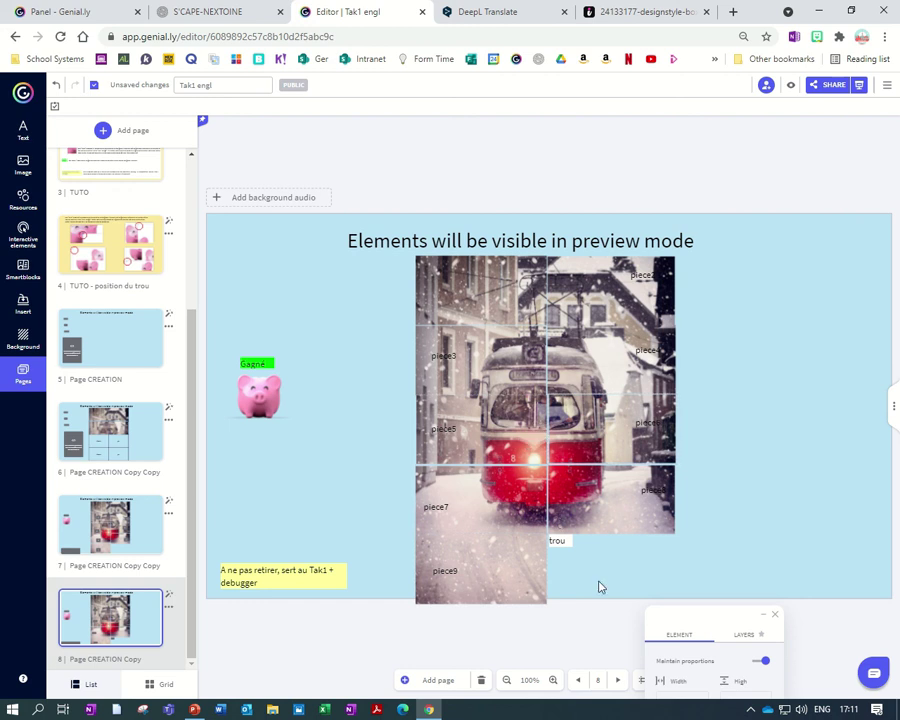
pyautogui.click(564, 540)
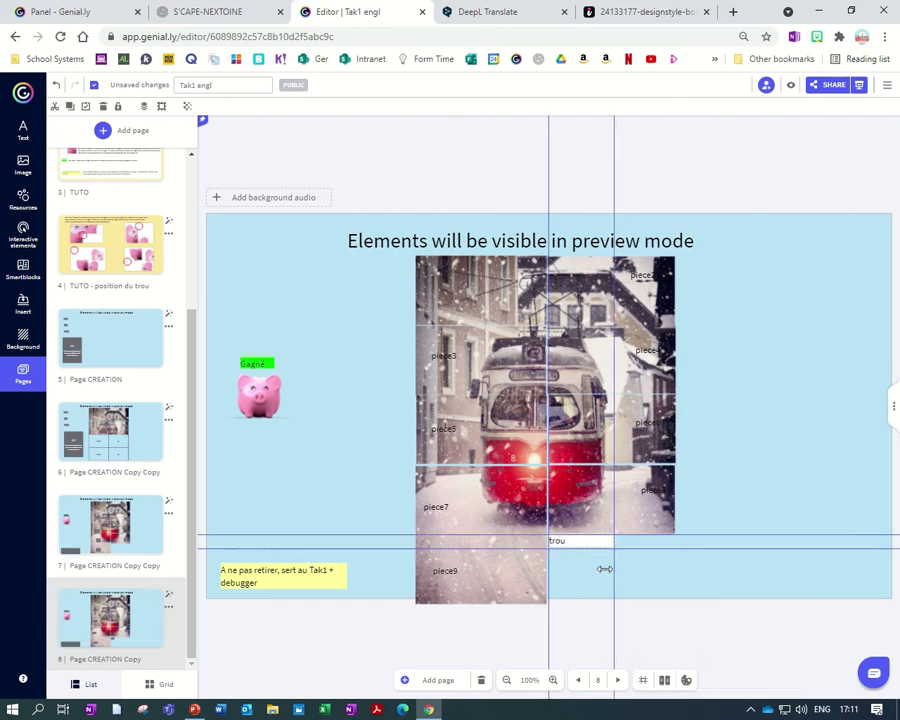
pyautogui.moveTo(581, 543); pyautogui.dragTo(596, 561)
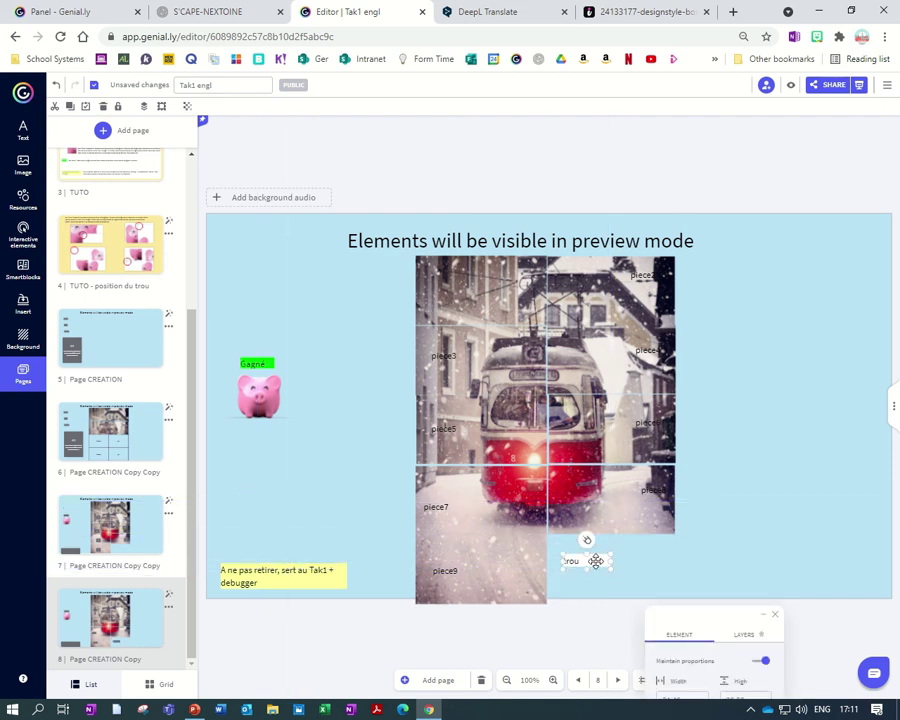
pyautogui.moveTo(596, 561); pyautogui.dragTo(581, 543)
# Step: Zoom in and top-align the trou label with the piece9 tile
pyautogui.click(556, 680)
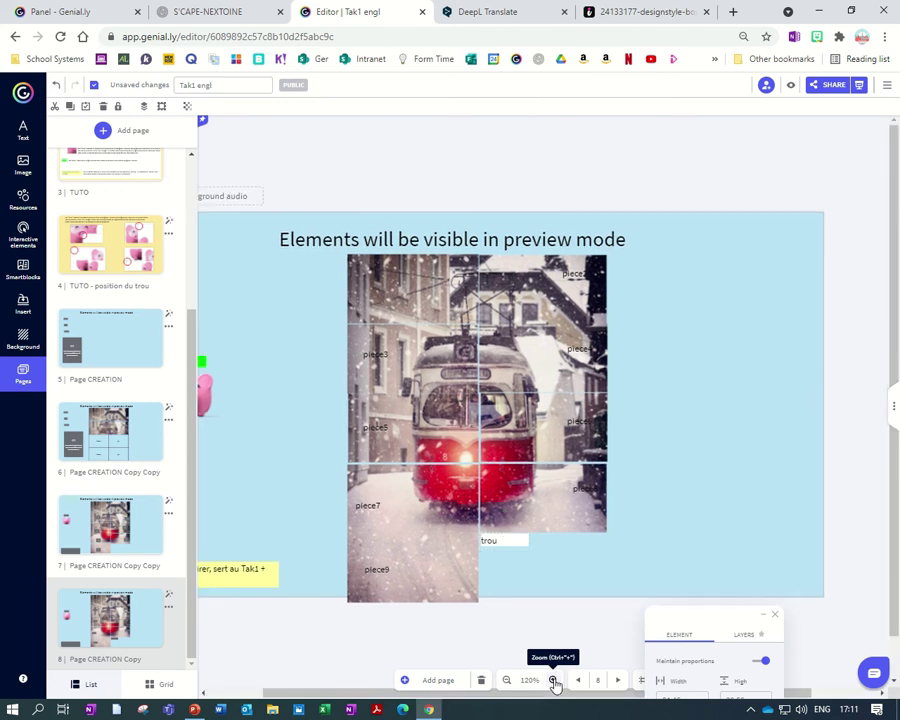
pyautogui.click(556, 680)
pyautogui.click(556, 680)
pyautogui.scroll(-1, 577, 515)
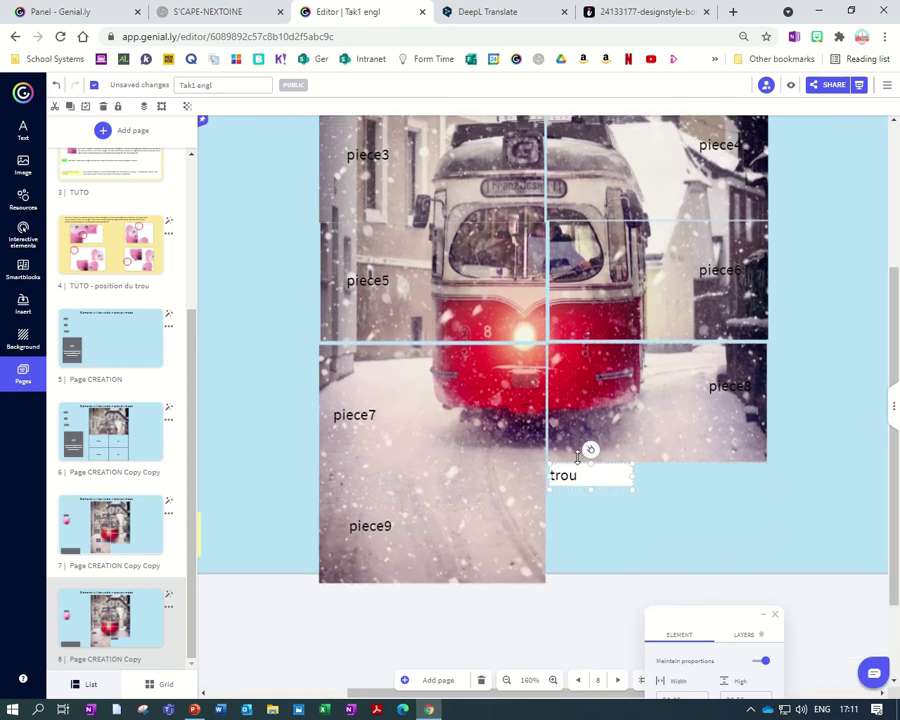
pyautogui.moveTo(570, 478); pyautogui.dragTo(568, 476)
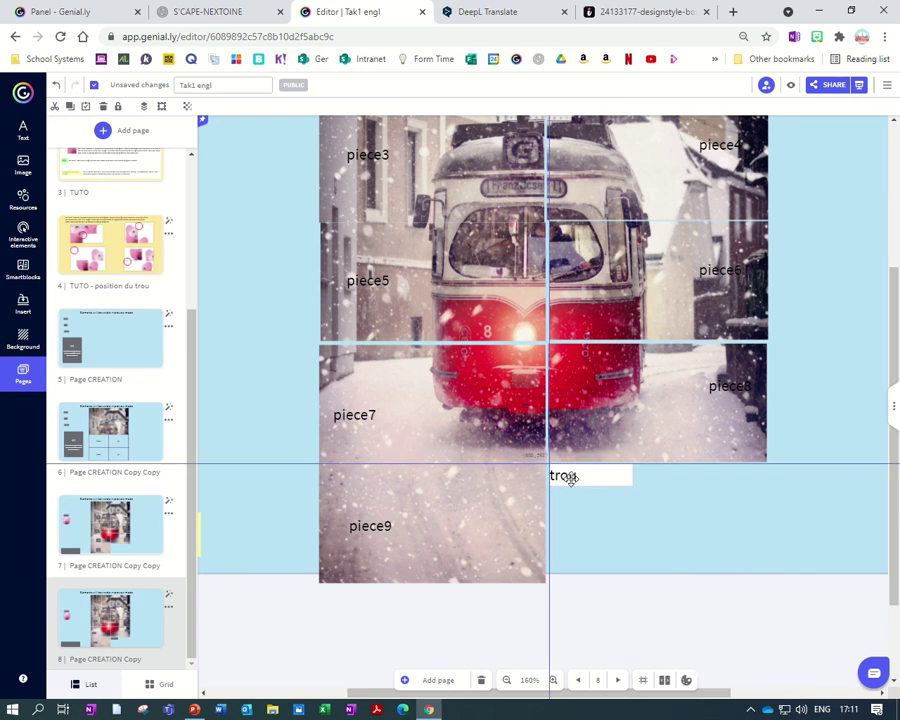
pyautogui.click(513, 511)
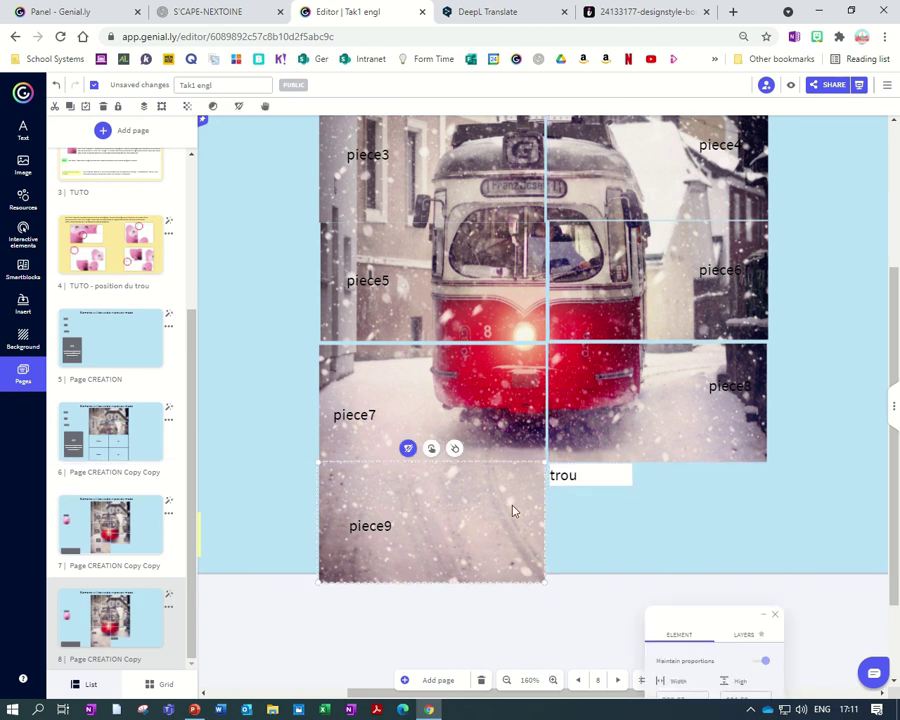
pyautogui.keyDown('shift'); pyautogui.click(584, 482); pyautogui.keyUp('shift')
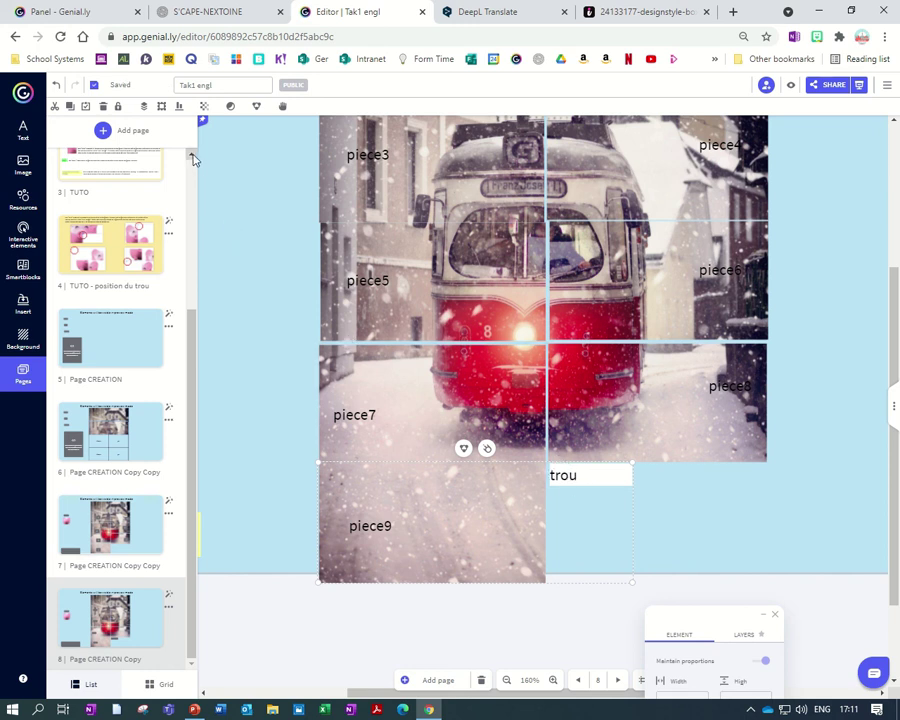
pyautogui.click(179, 107)
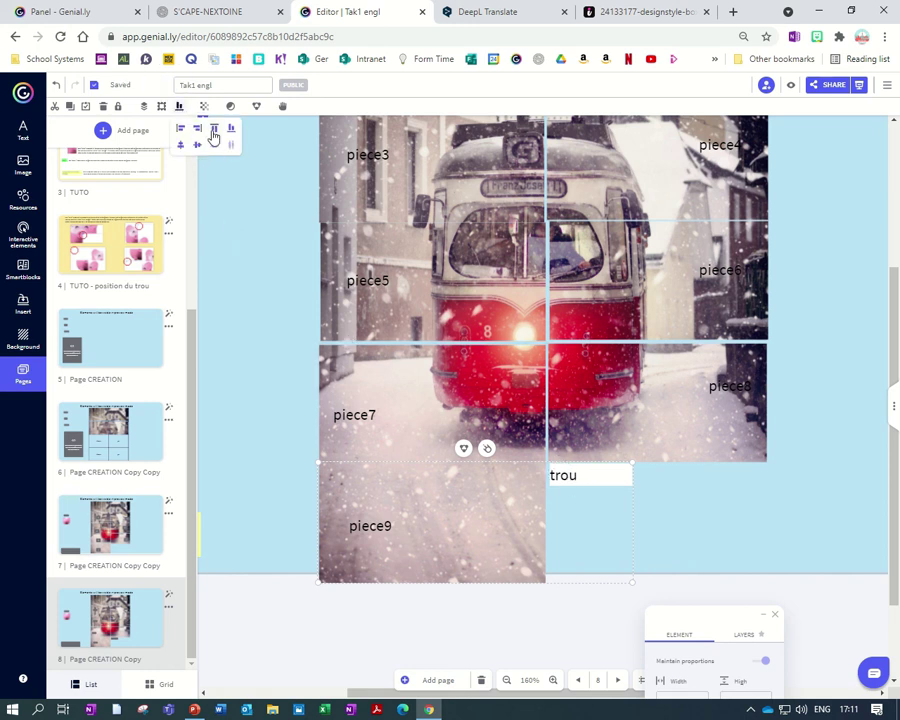
pyautogui.click(214, 131)
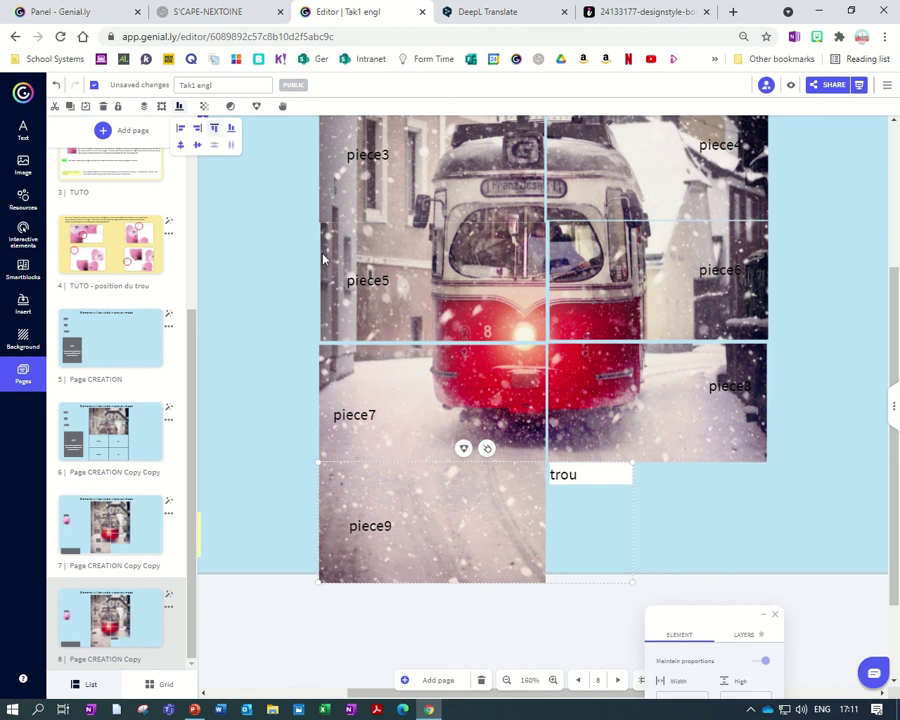
# Step: Left-align the trou label with the piece8 tile and deselect to check
pyautogui.click(583, 472)
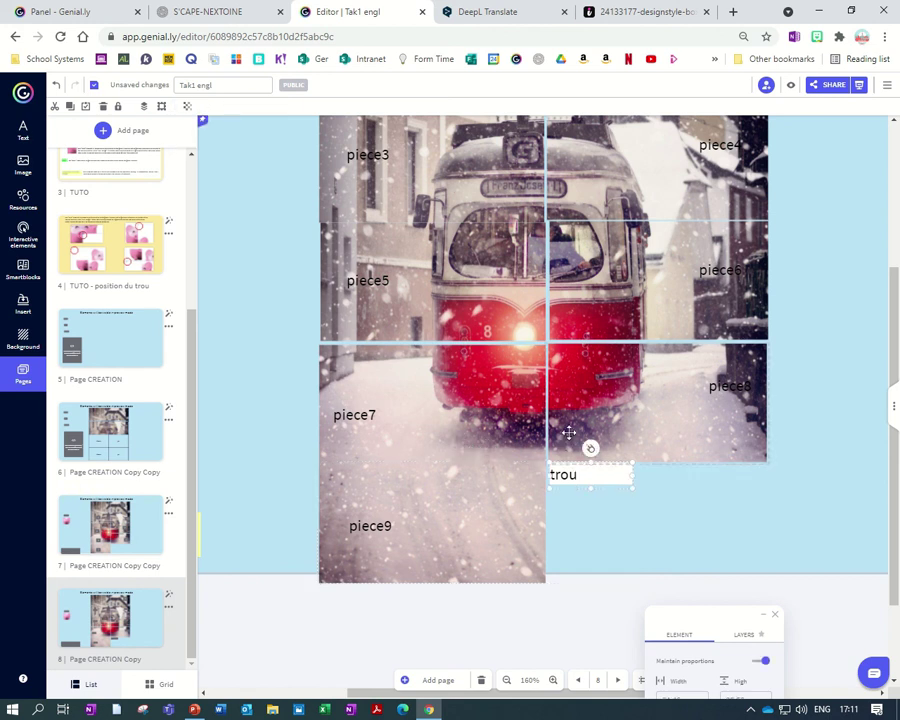
pyautogui.click(568, 432)
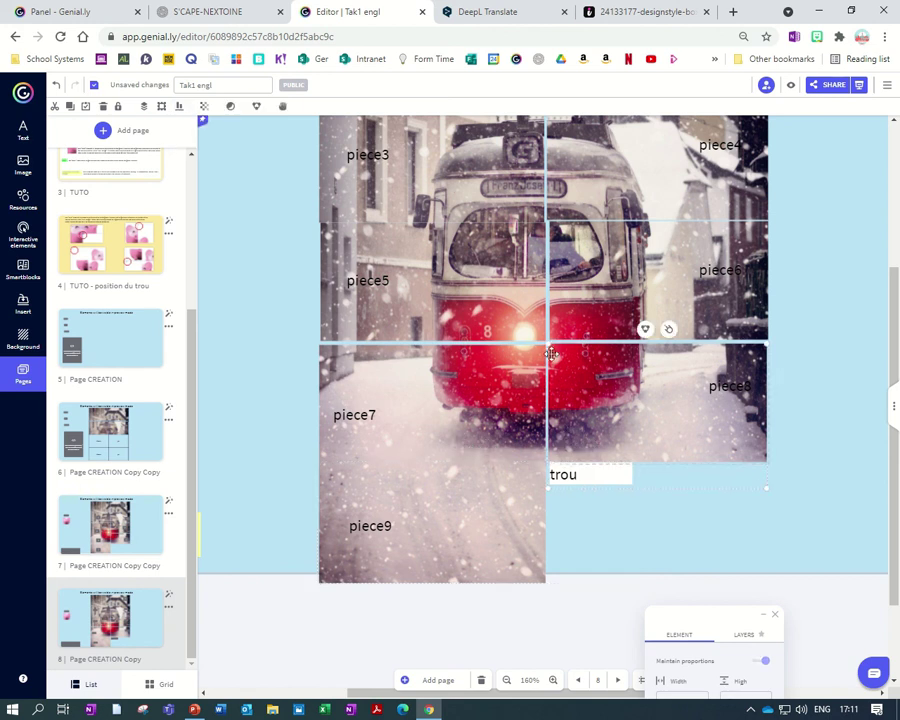
pyautogui.click(179, 107)
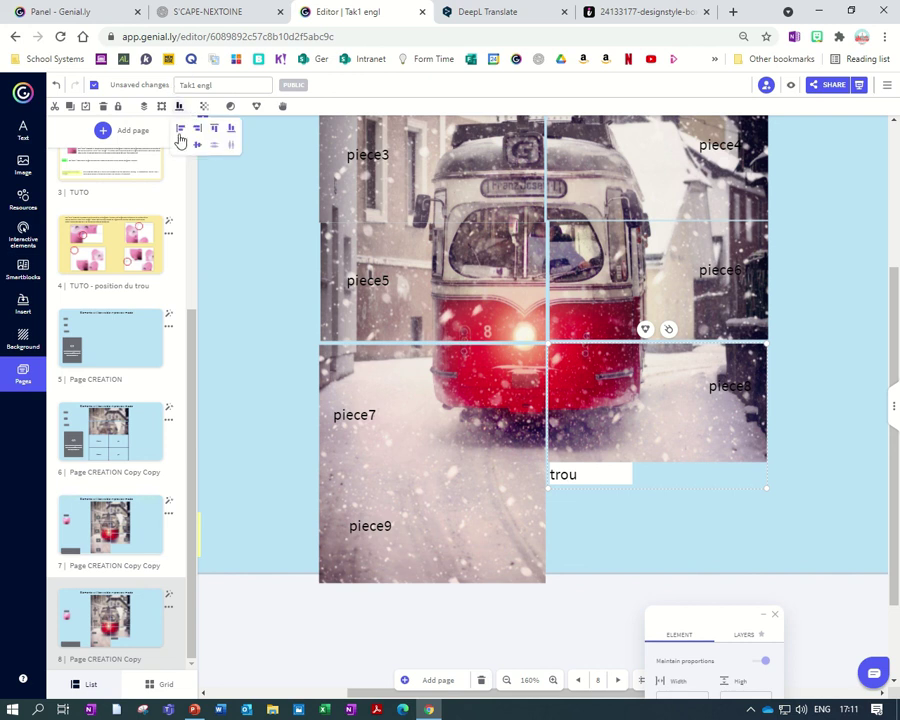
pyautogui.click(180, 132)
pyautogui.click(608, 553)
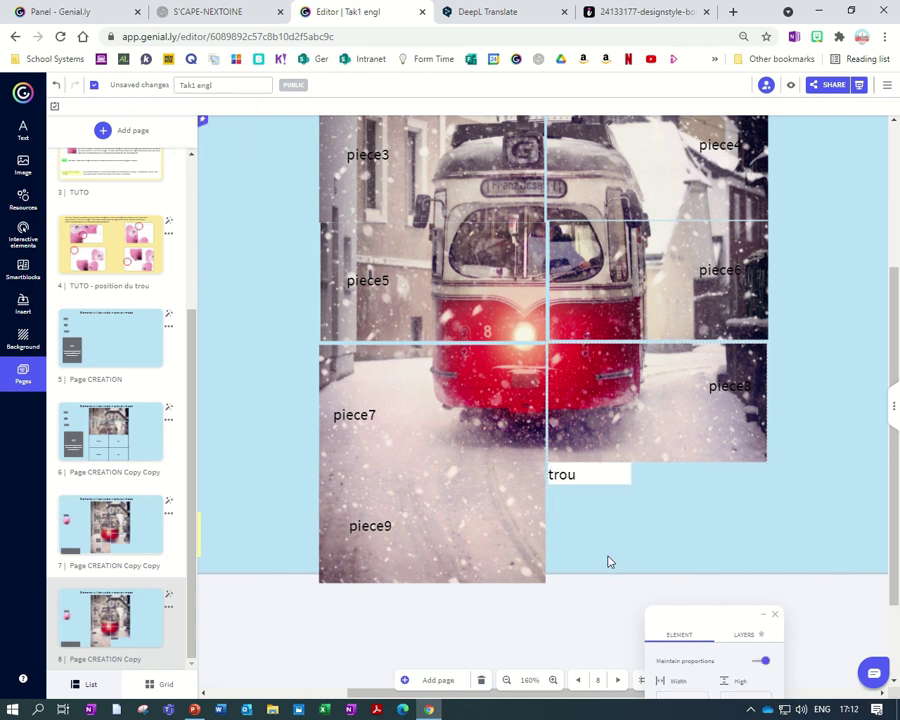
# Step: Preview the puzzle and slide right-column and top tiles into the empty gap
pyautogui.click(790, 85)
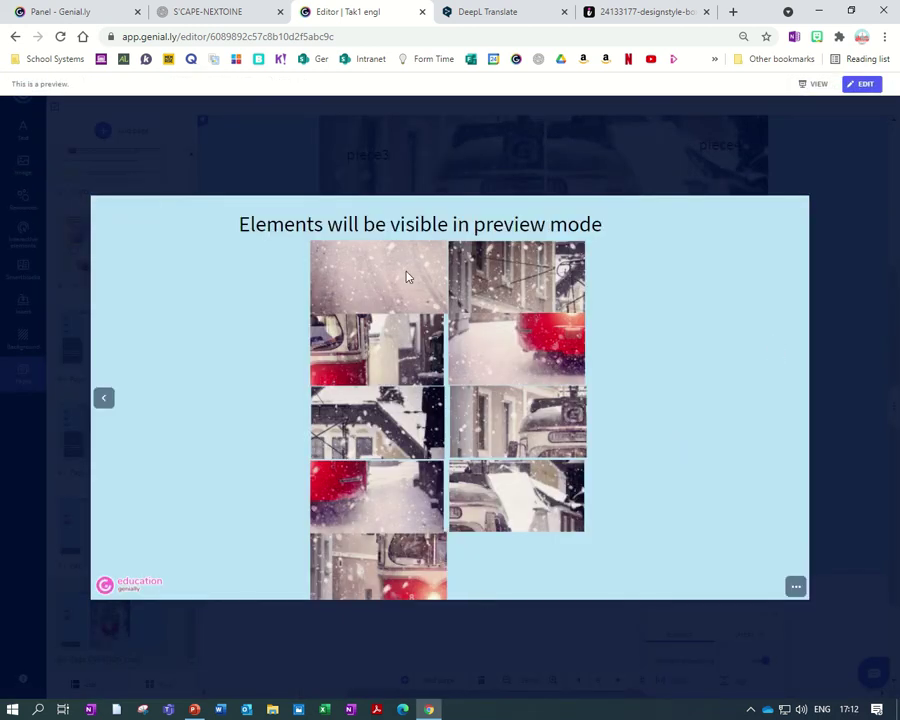
pyautogui.click(505, 505)
pyautogui.click(506, 445)
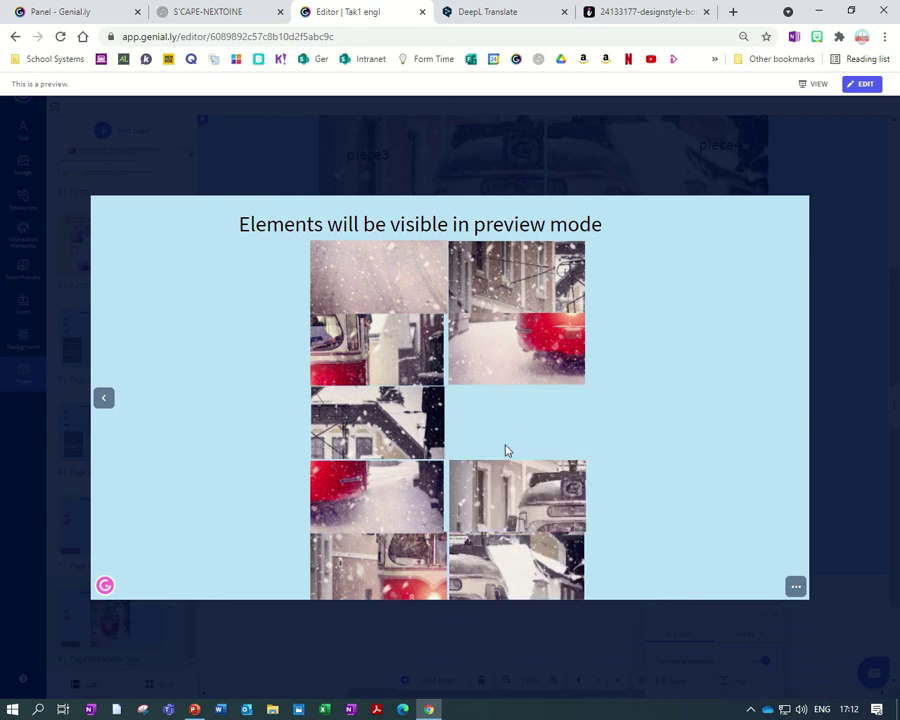
pyautogui.click(519, 345)
pyautogui.click(380, 350)
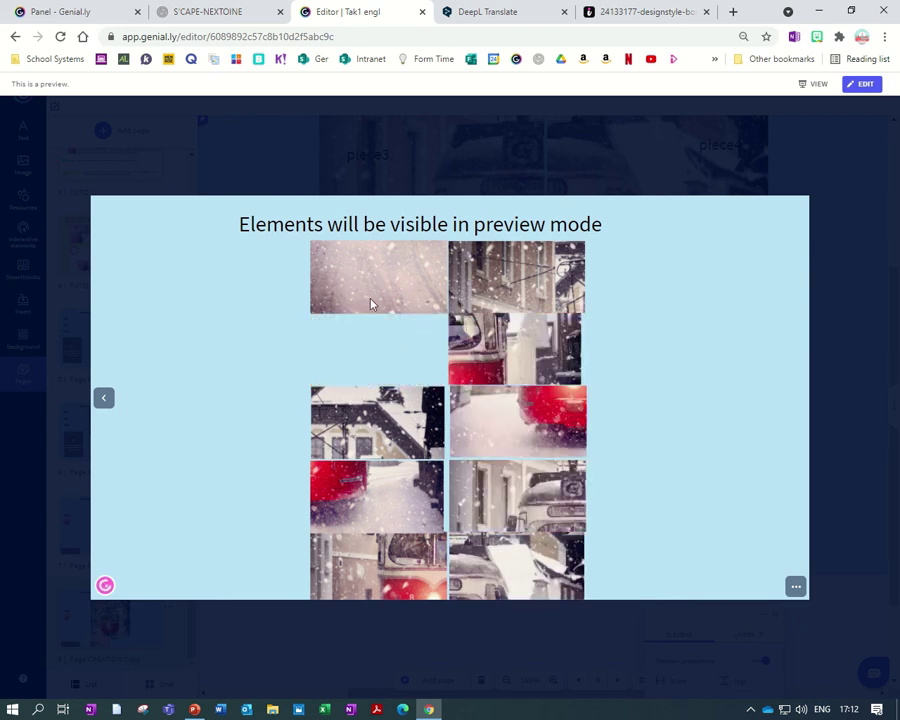
pyautogui.click(370, 300)
pyautogui.click(516, 290)
pyautogui.click(519, 357)
# Step: Keep sliding tiles around the lower rows until the gap moves into the right column
pyautogui.click(500, 432)
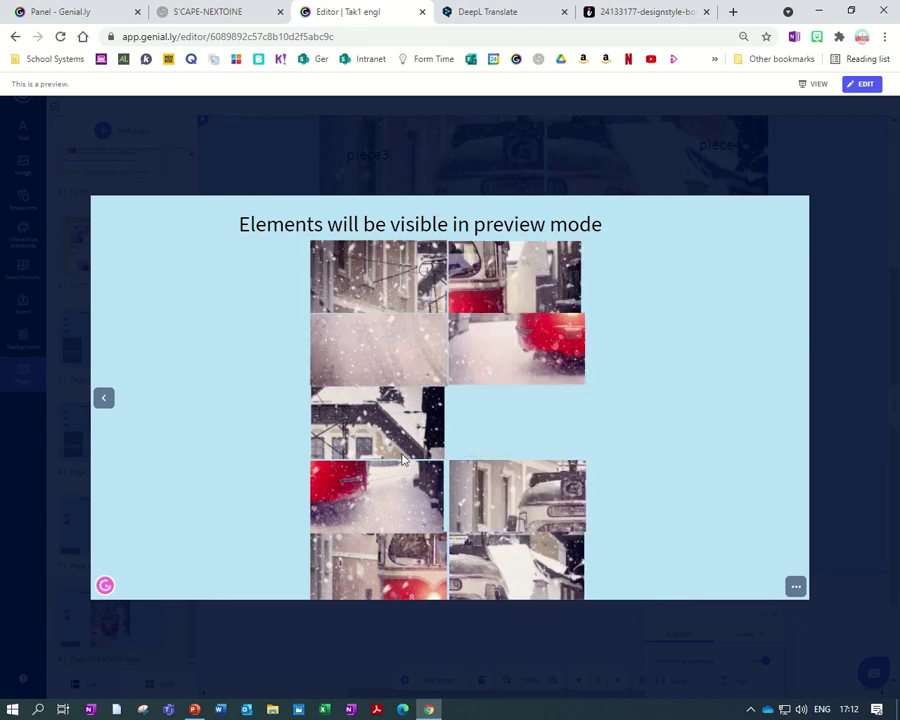
pyautogui.click(400, 452)
pyautogui.click(378, 513)
pyautogui.click(505, 497)
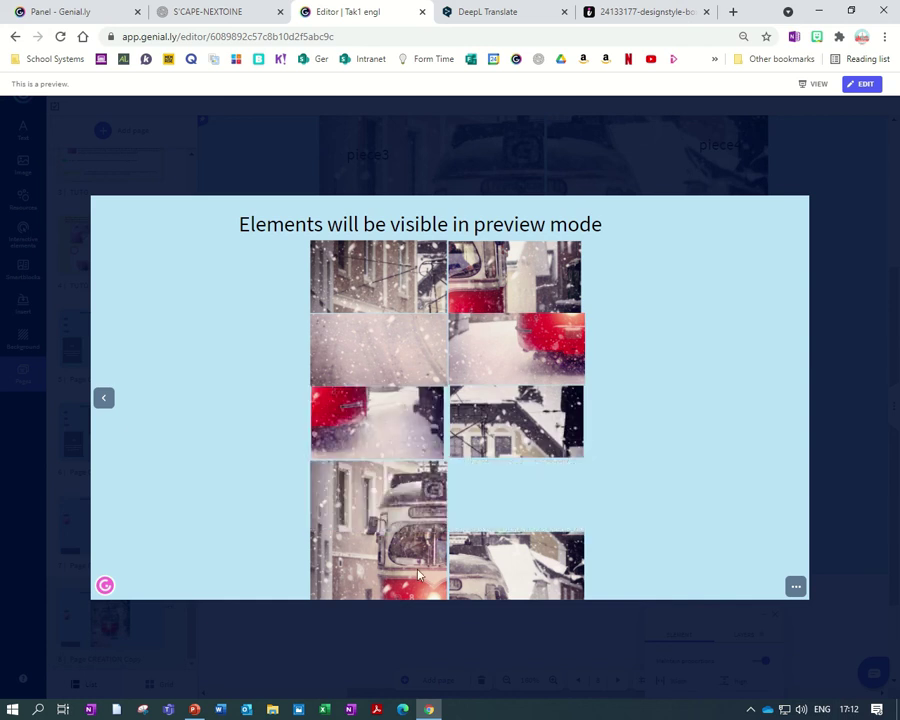
pyautogui.click(504, 568)
pyautogui.click(440, 572)
pyautogui.click(392, 478)
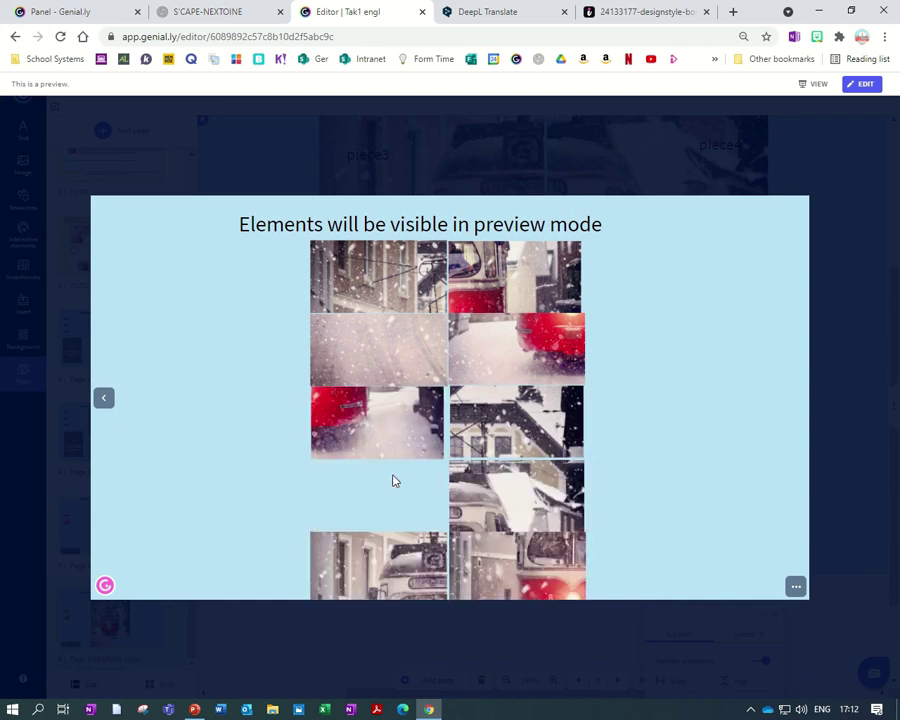
pyautogui.click(477, 509)
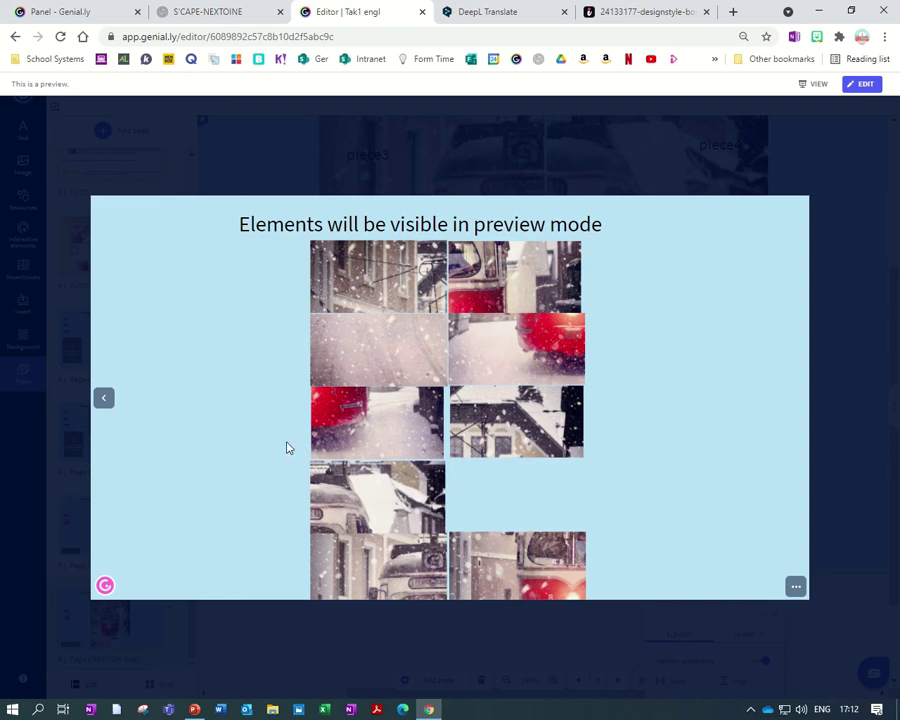